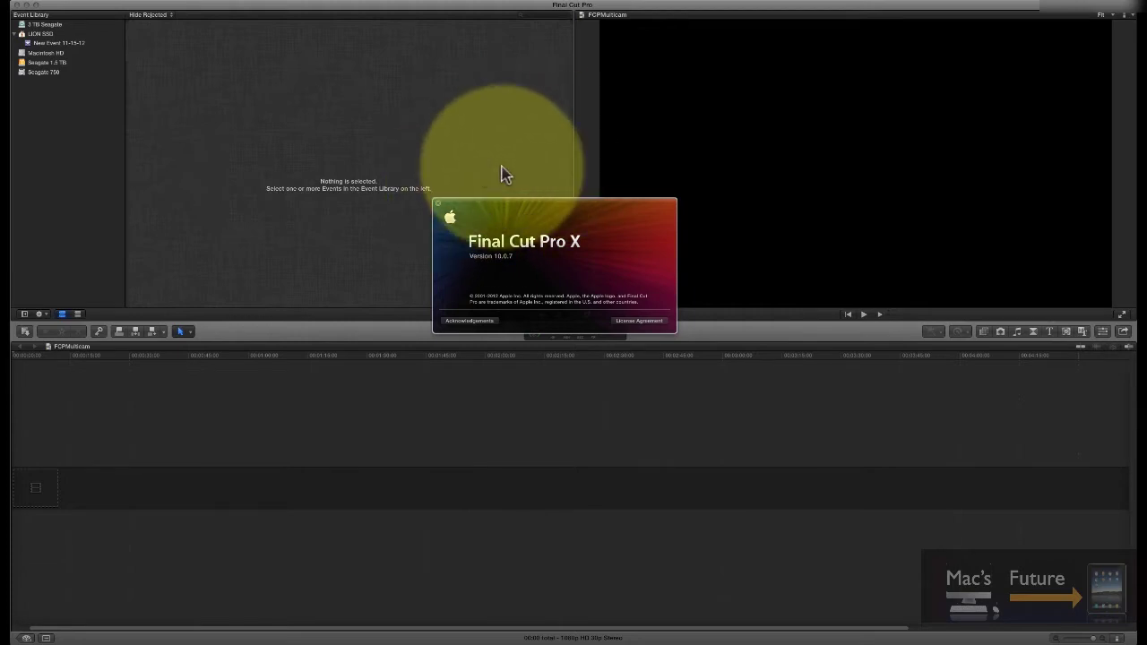
Step: Dismiss the version window and select both Dec 18, 2012 clips, IMG_4769 and IMG_1197
left_click(438, 204)
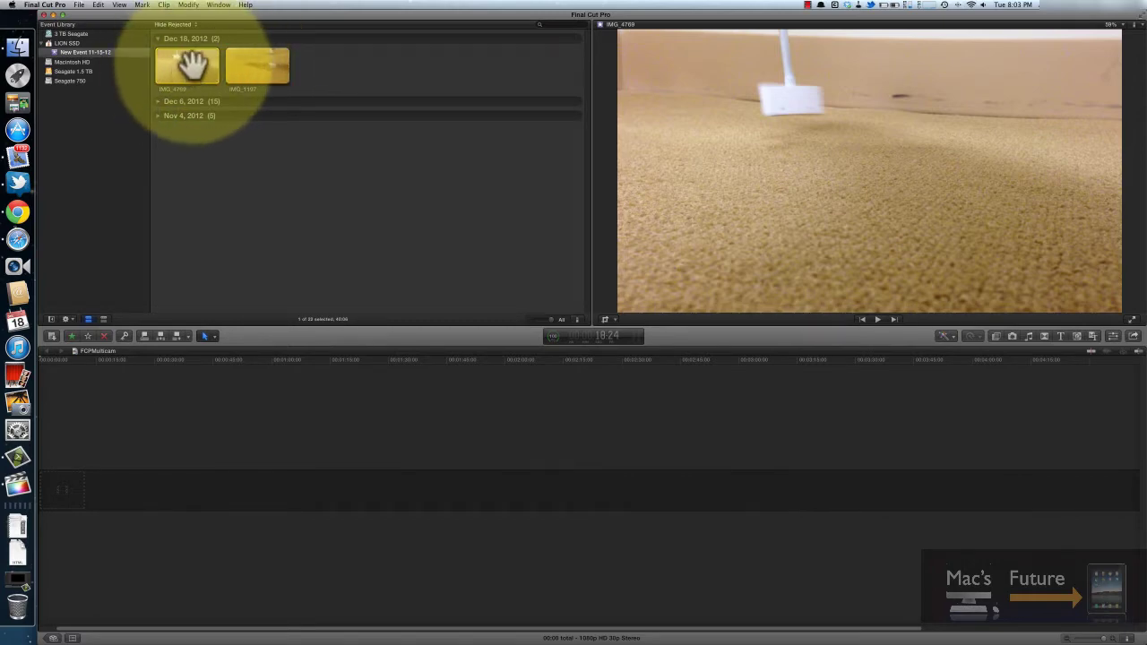
left_click(252, 61)
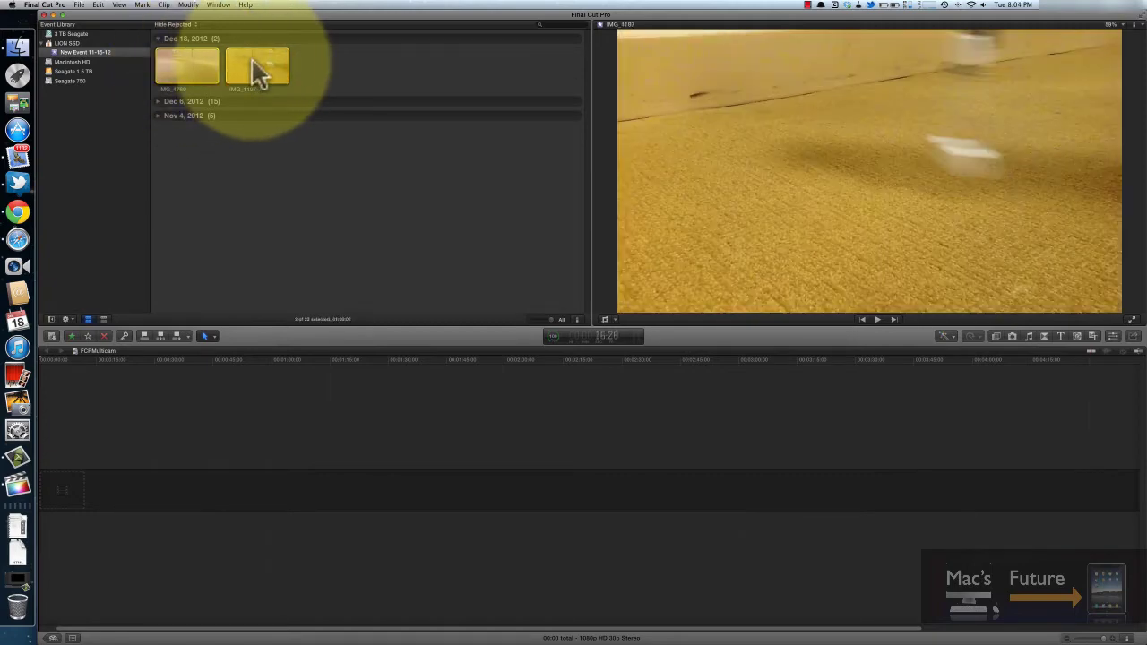
Step: Create a multicam clip named TestClip from both clips, synchronised by audio, and select it
right_click(252, 61)
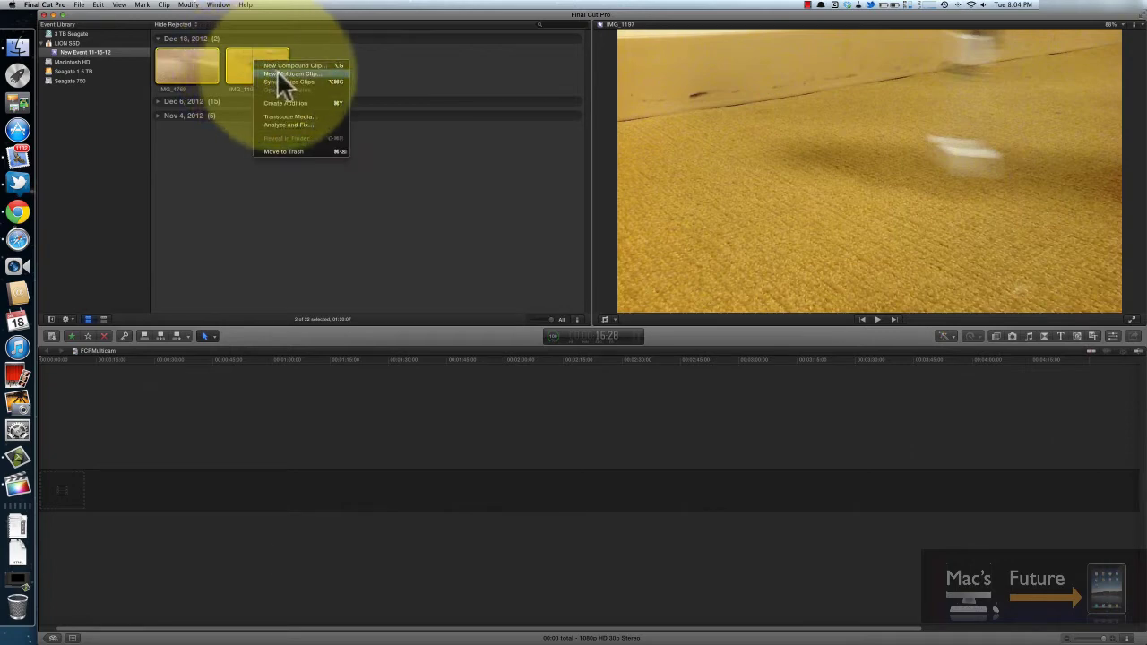
left_click(278, 74)
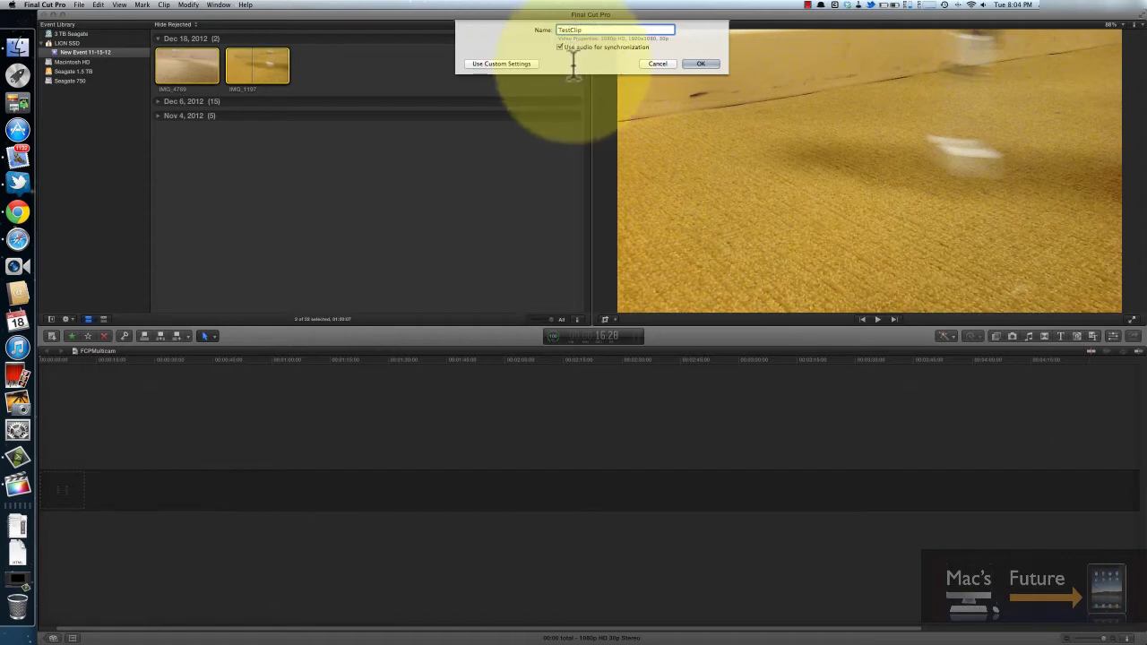
left_click(699, 63)
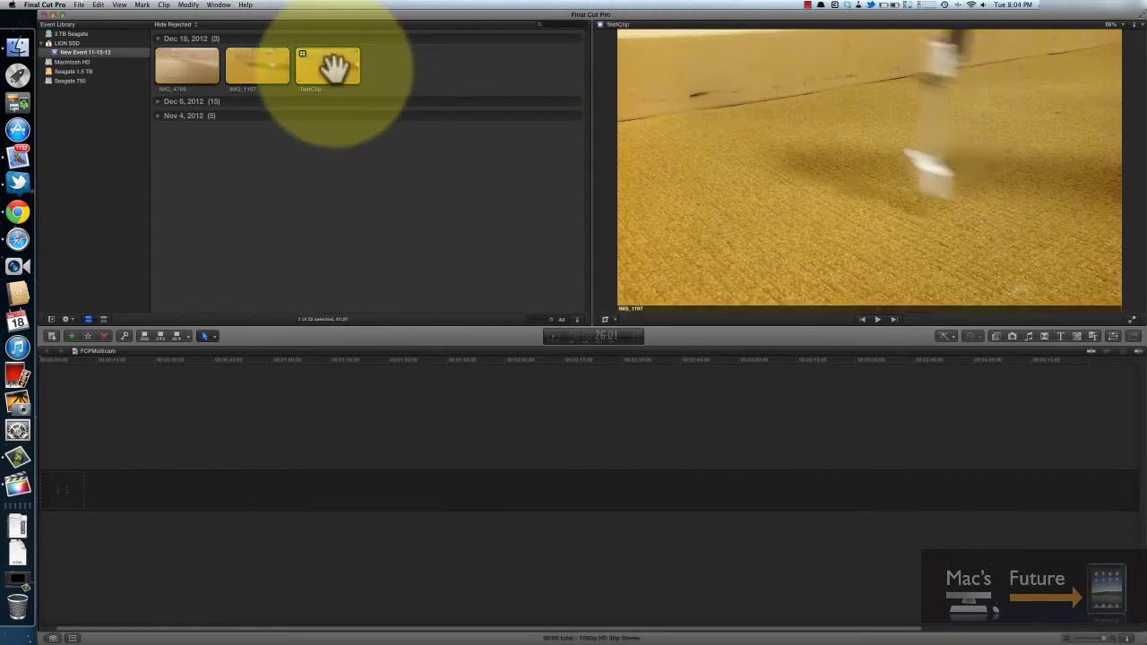
left_click(304, 54)
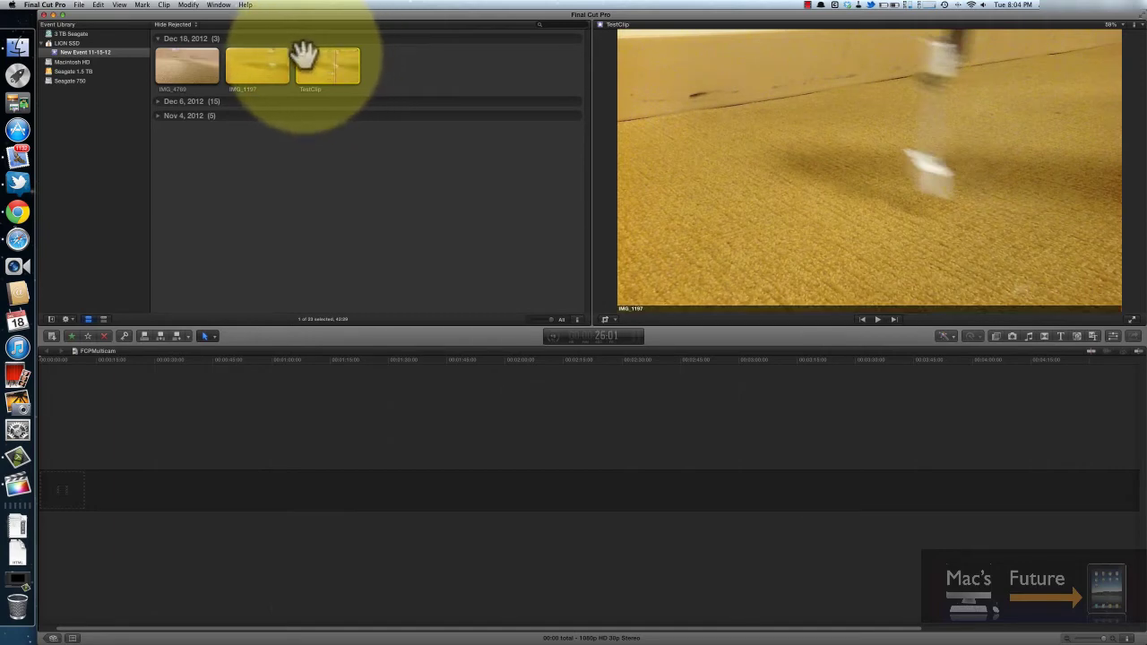
Step: Play TestClip in the Angle Editor, monitoring the IMG_4769 angle and then IMG_1197
double_click(305, 54)
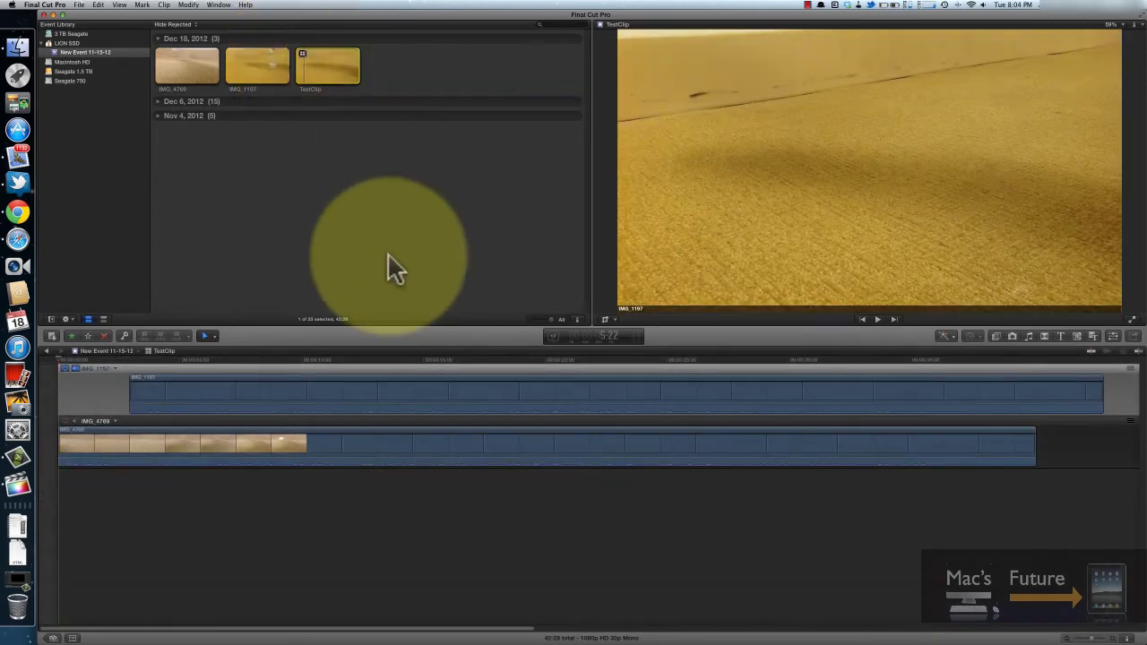
left_click(388, 252)
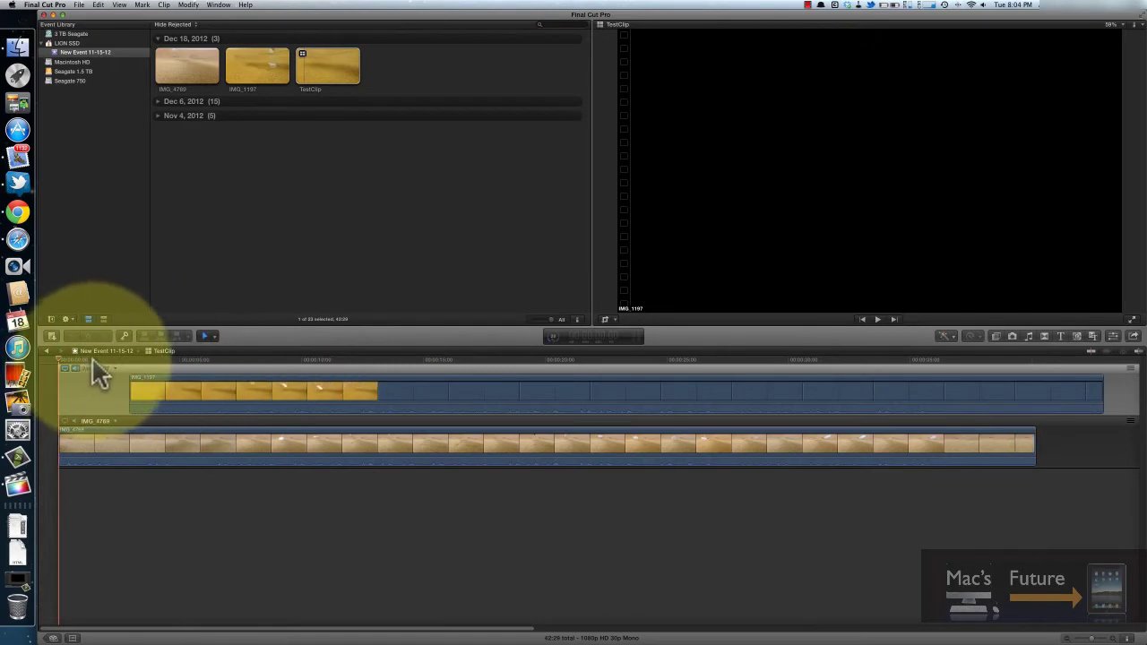
key("space")
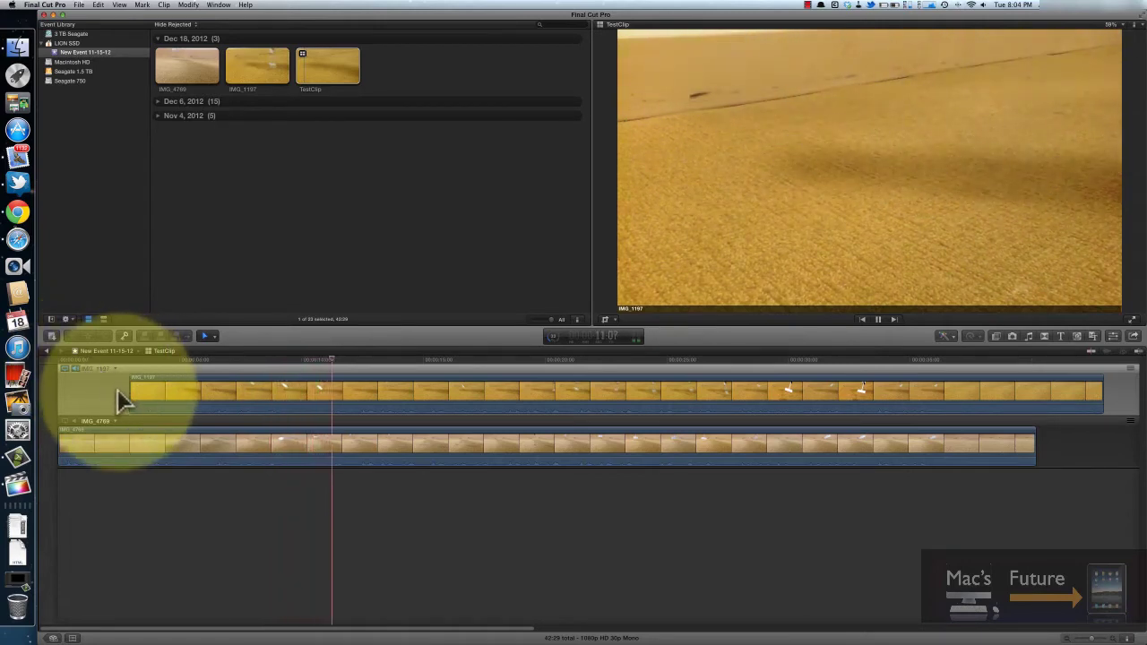
left_click(63, 420)
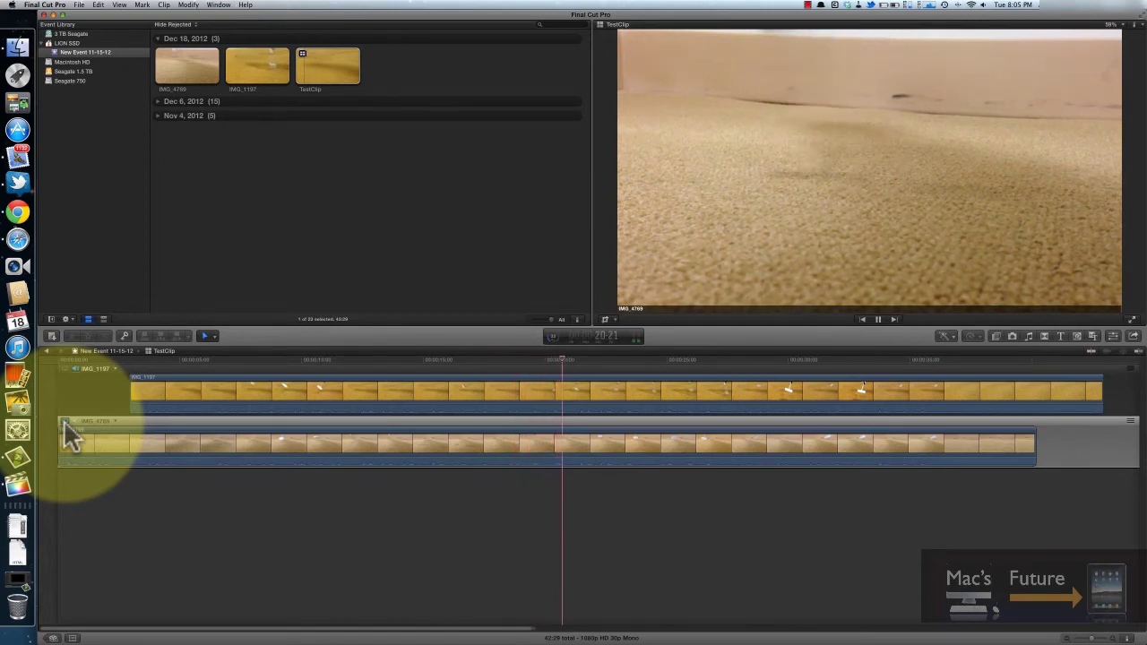
key("XF86AudioLowerVolume")
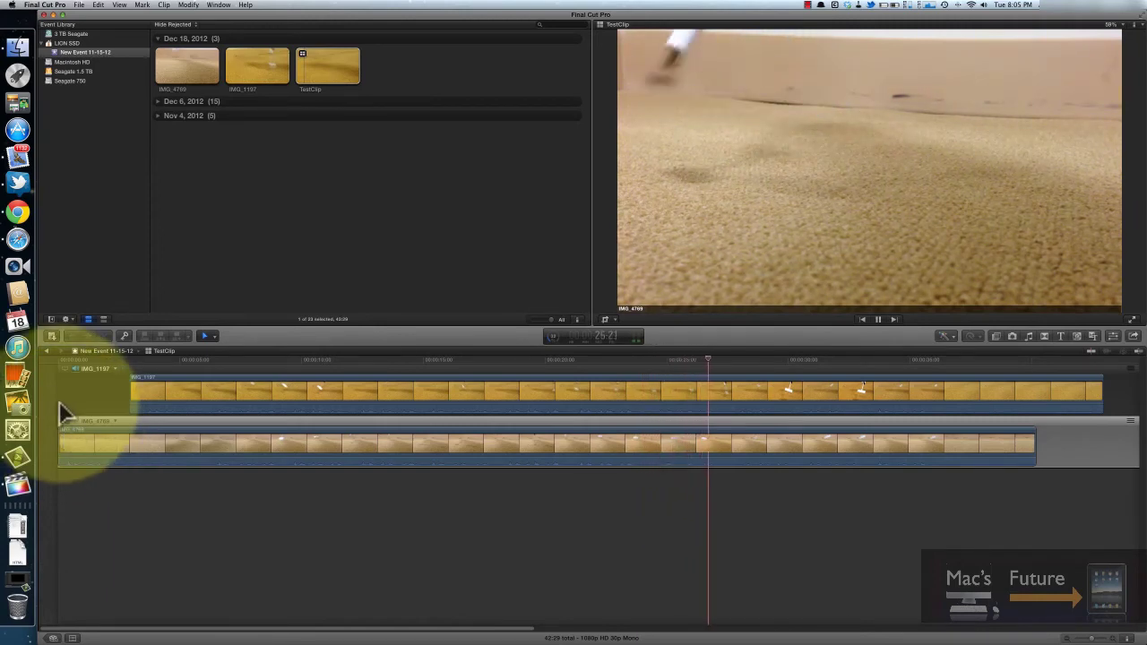
left_click(62, 364)
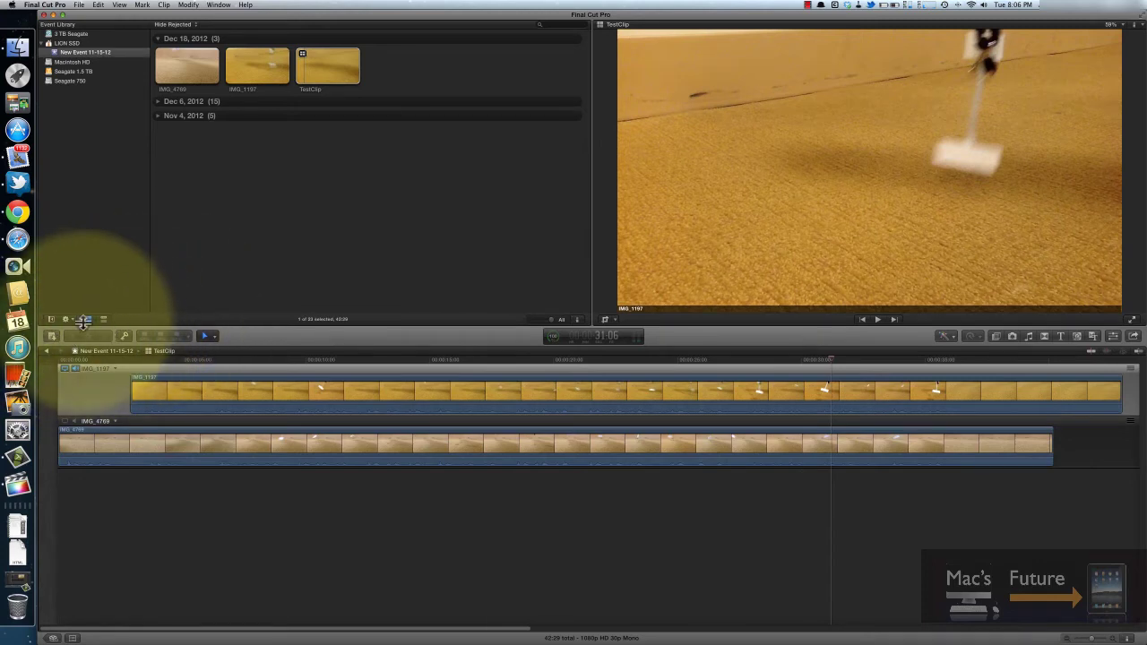
Step: Return to FCPMulticam, add TestClip to its timeline, and zoom in on it
left_click(47, 351)
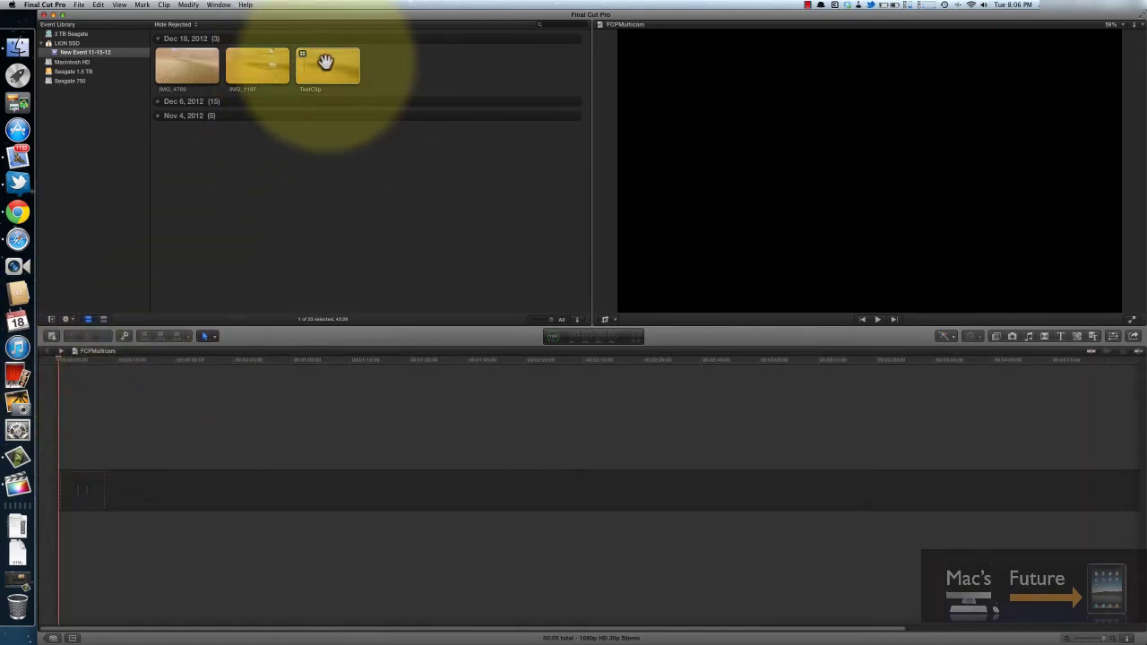
left_click_drag(326, 61, 56, 487)
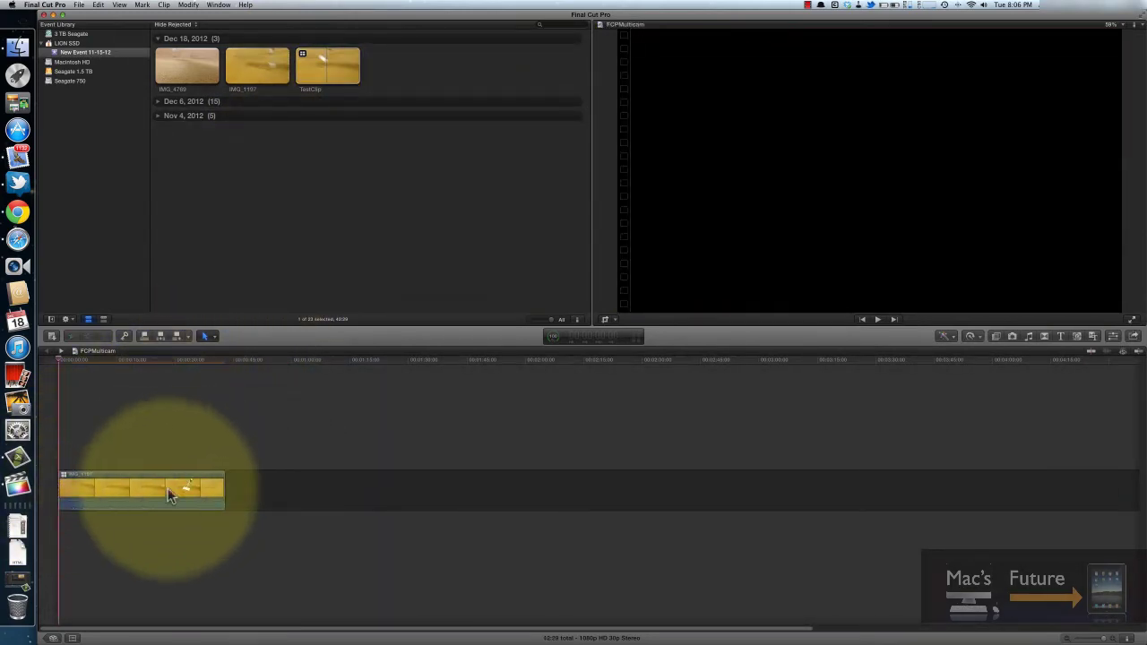
left_click(1105, 638)
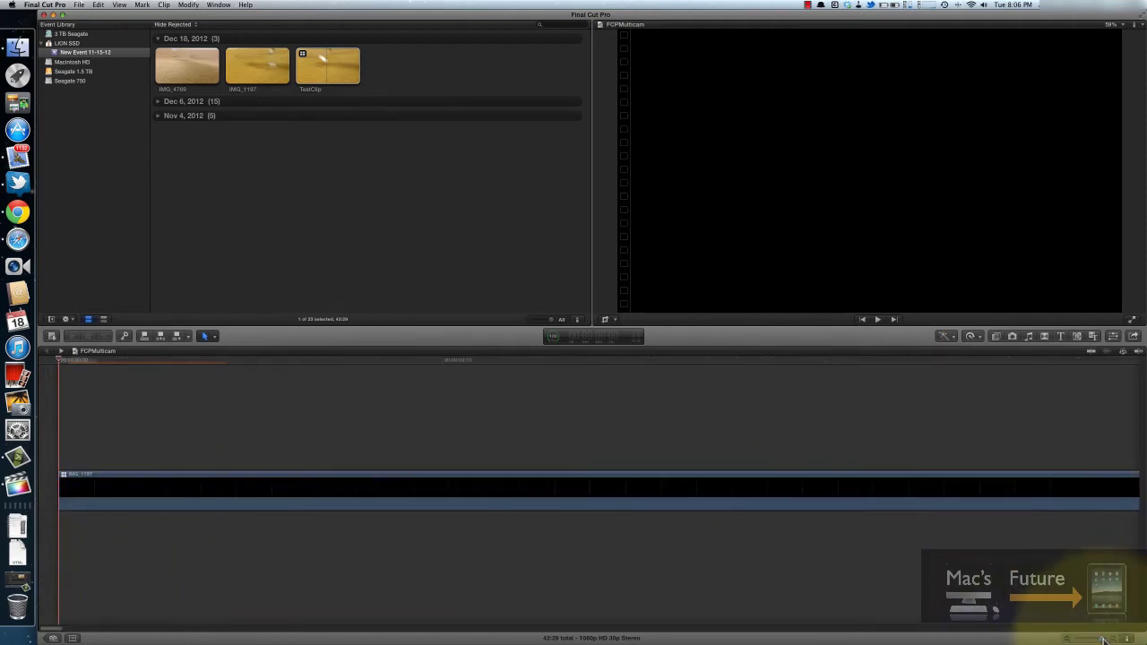
mouse_move(1104, 638)
left_mouse_down()
mouse_move(1085, 639)
mouse_move(1099, 640)
left_mouse_up()
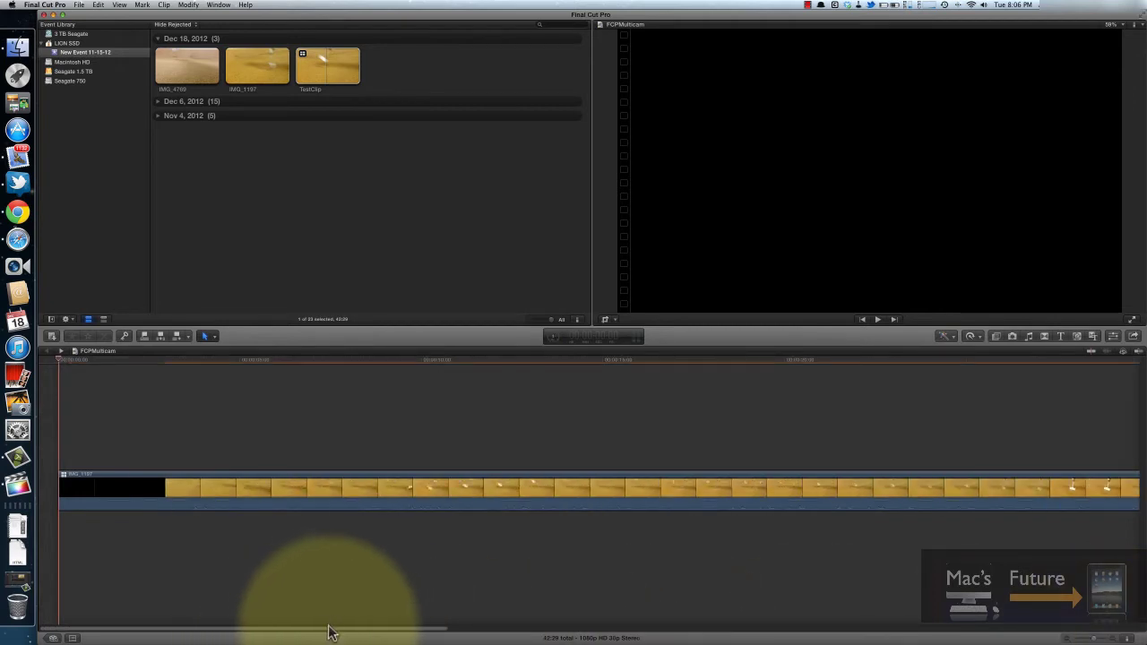
scroll(328, 630, "right", 1)
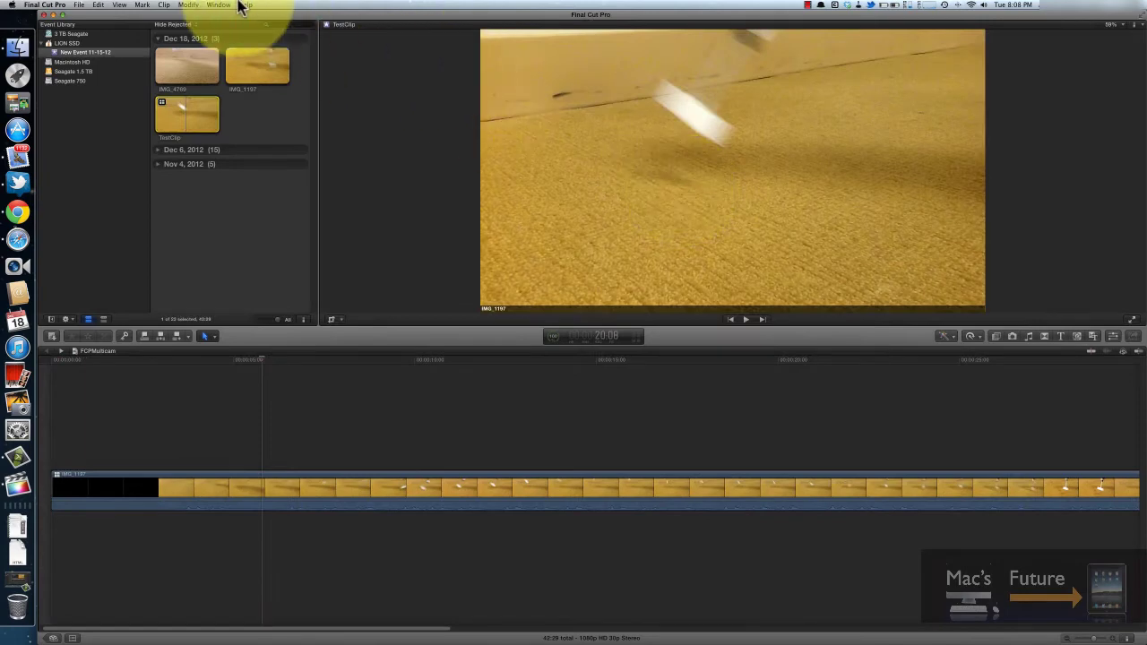
Step: Turn on Window > Viewer Display > Show Angles and play TestClip from the start
left_click(219, 5)
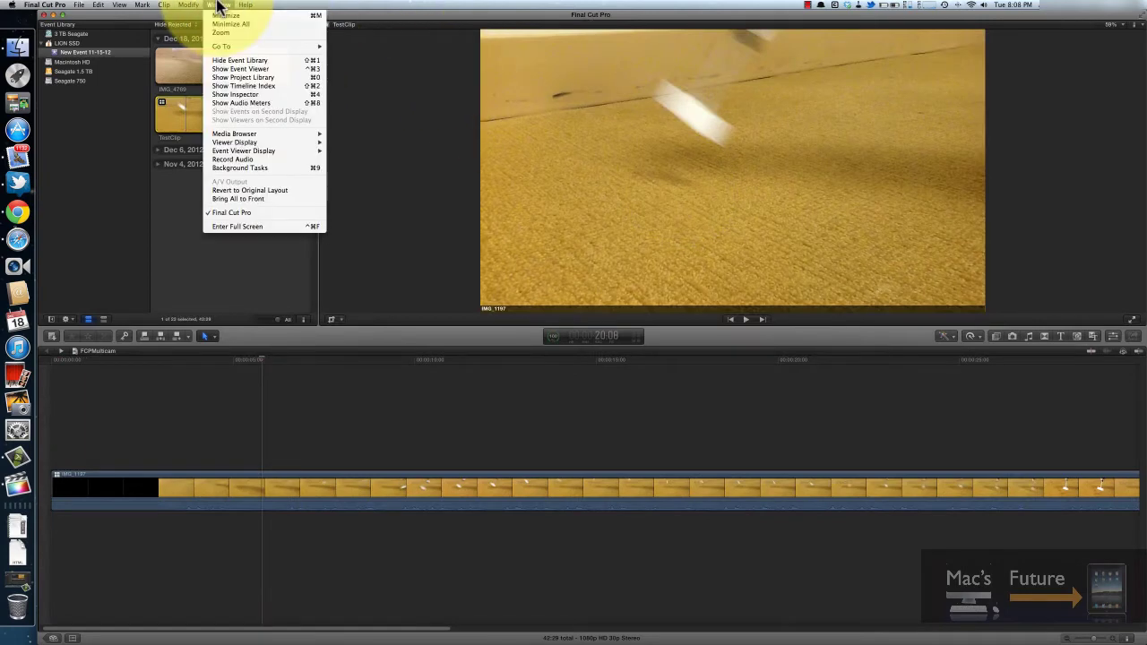
mouse_move(241, 146)
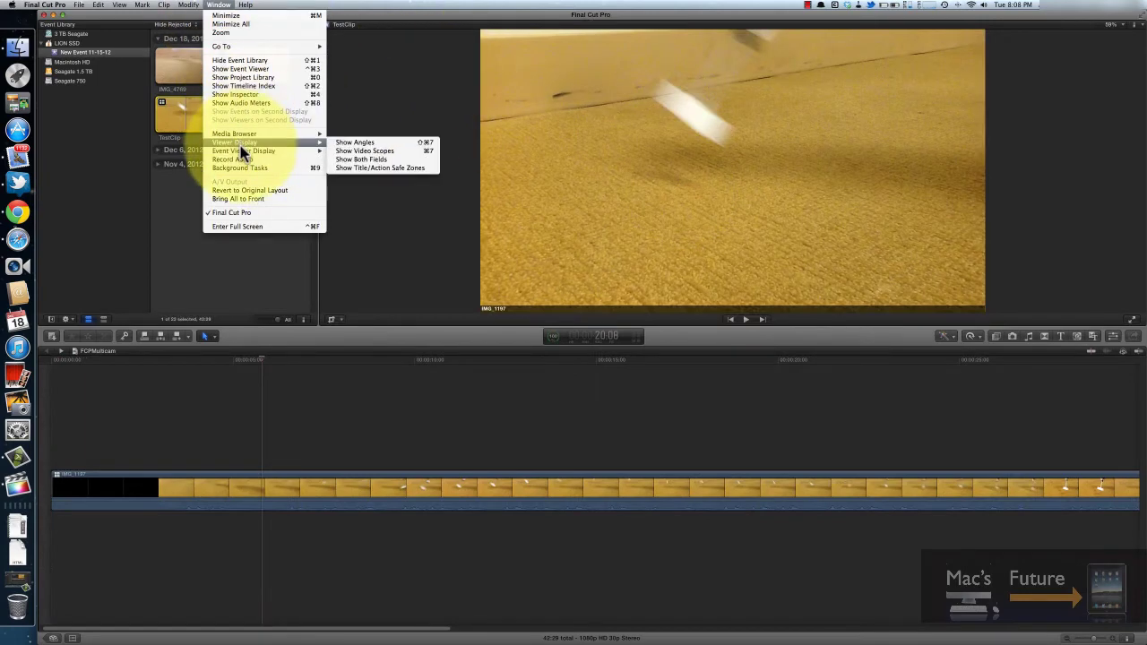
left_click(351, 144)
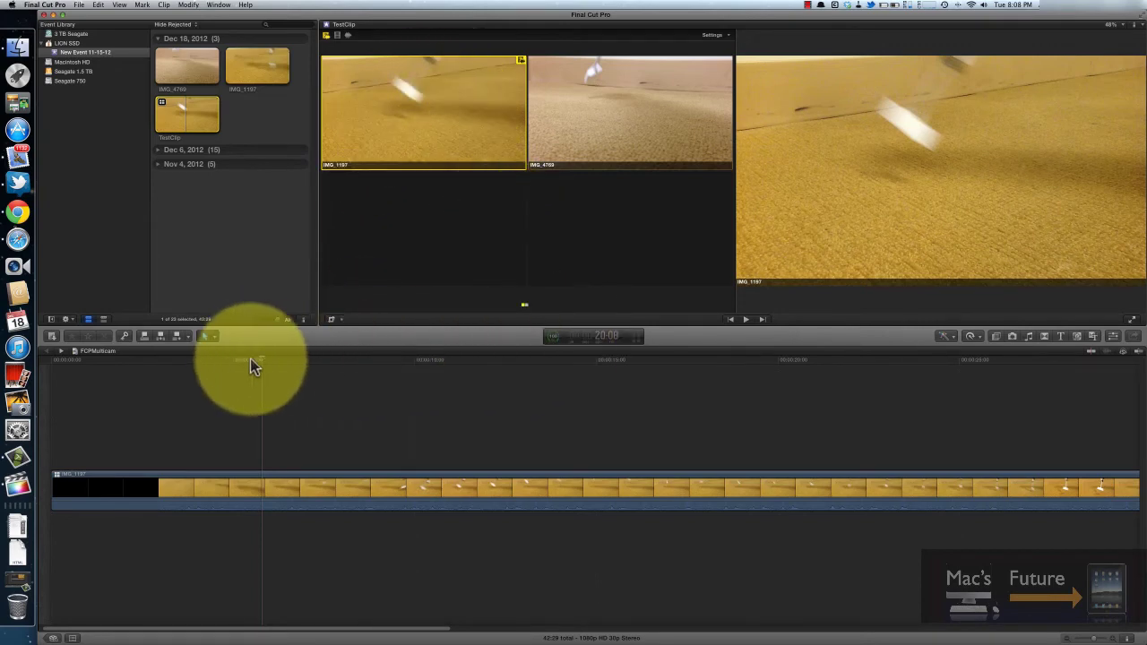
left_click_drag(262, 359, 49, 371)
key("space")
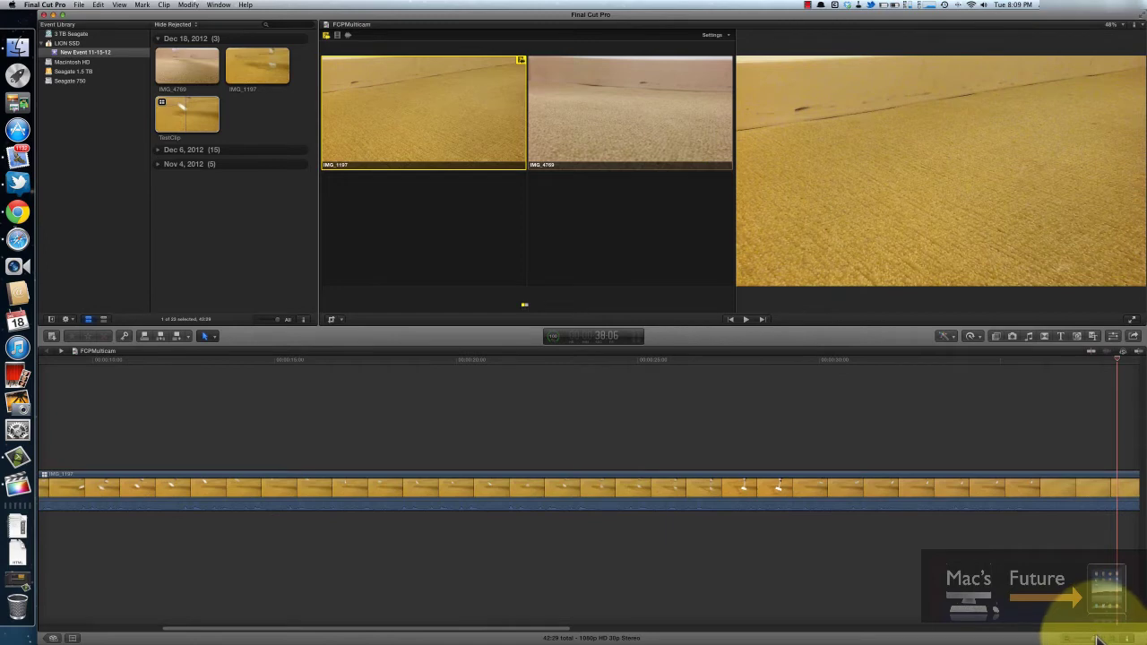
Step: Zoom out to fit the whole TestClip, scroll to its start and rewind the playhead
left_click_drag(1097, 638, 1088, 639)
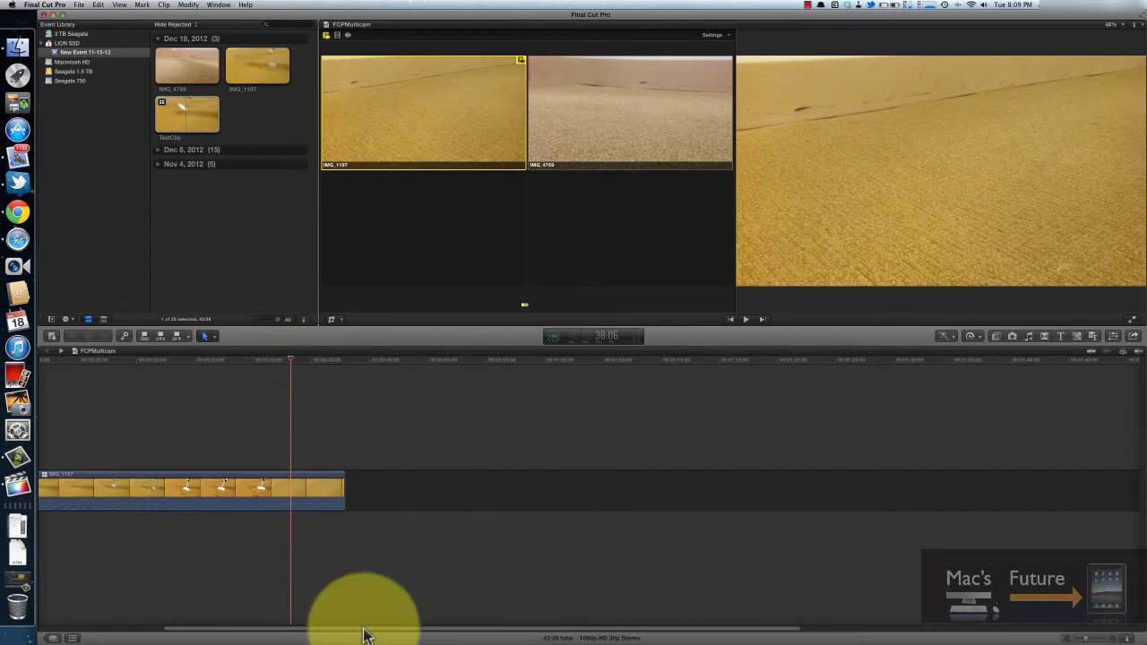
left_click_drag(364, 634, 172, 629)
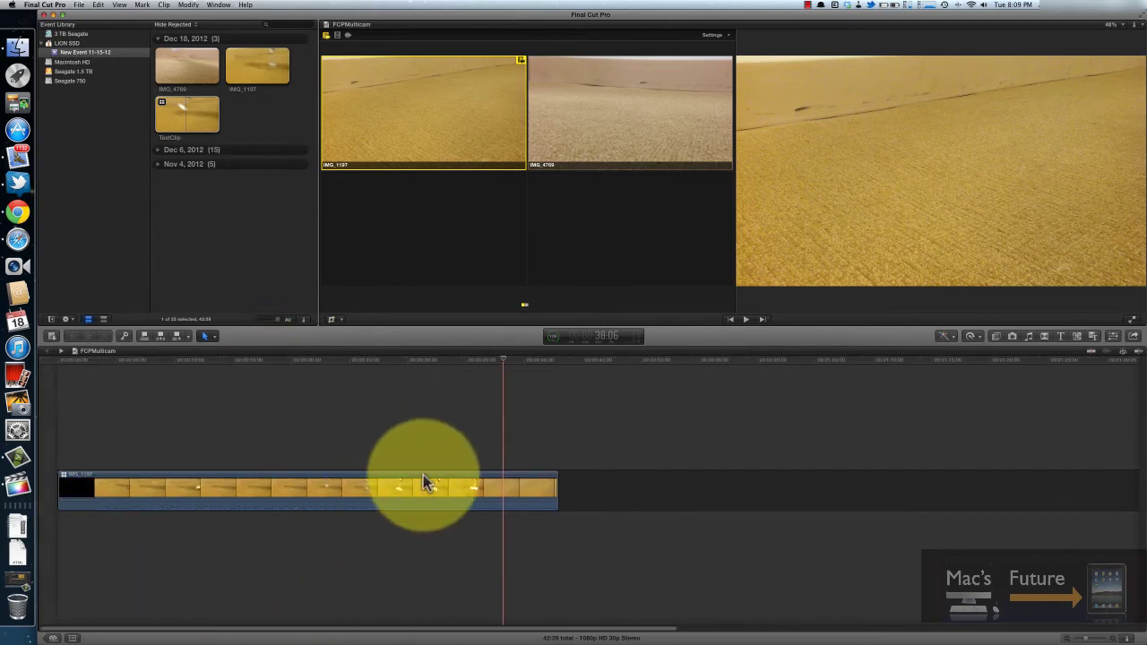
left_click_drag(502, 358, 60, 407)
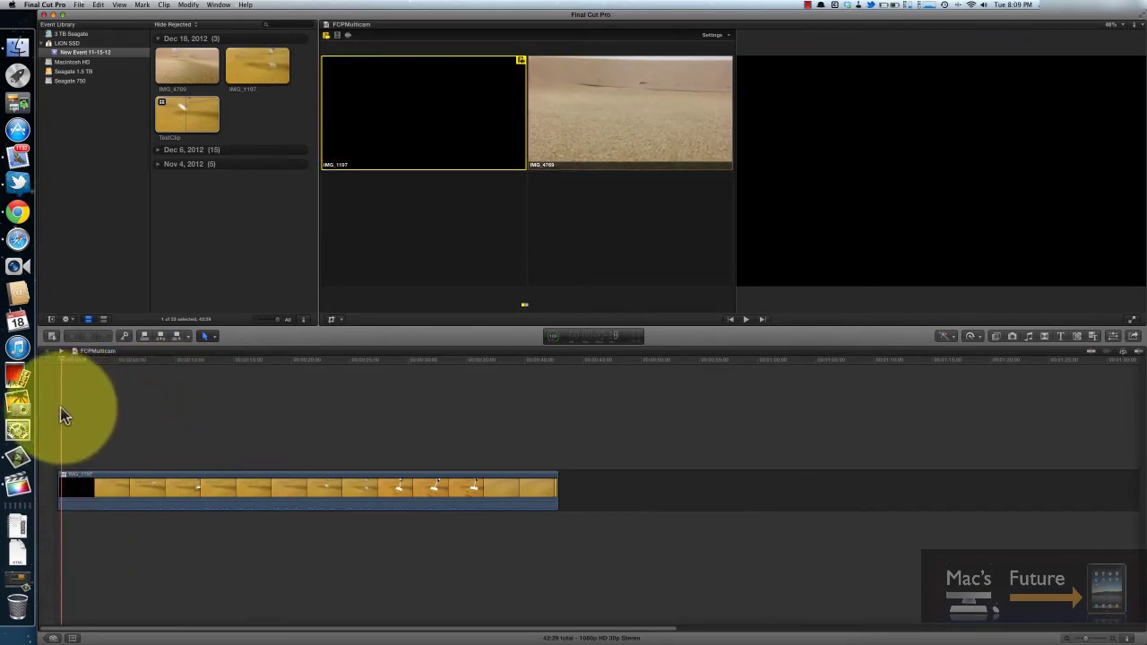
Step: Choose the Blade tool and start live-cutting between the IMG_4769 and IMG_1197 angles
left_click(213, 337)
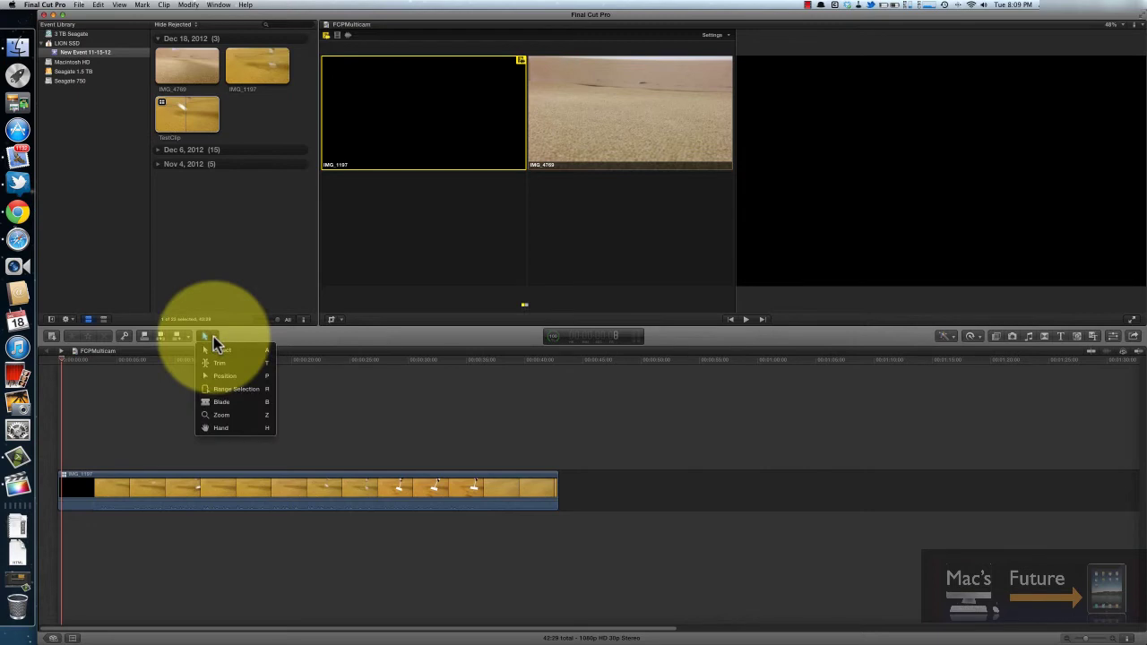
left_click(226, 401)
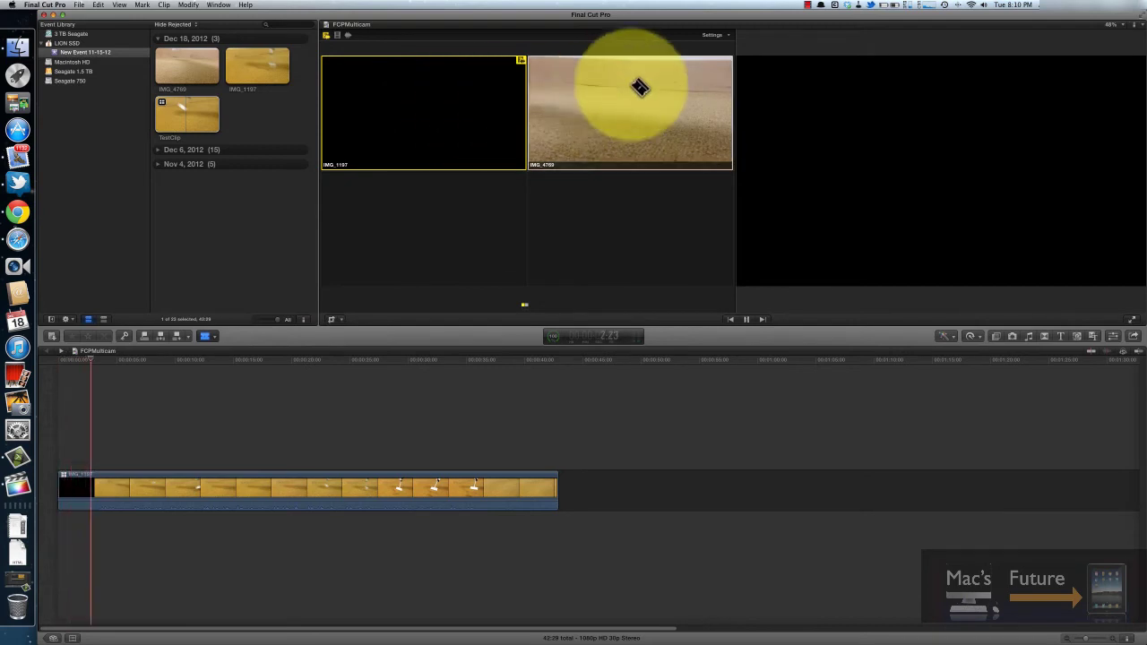
left_click(640, 87)
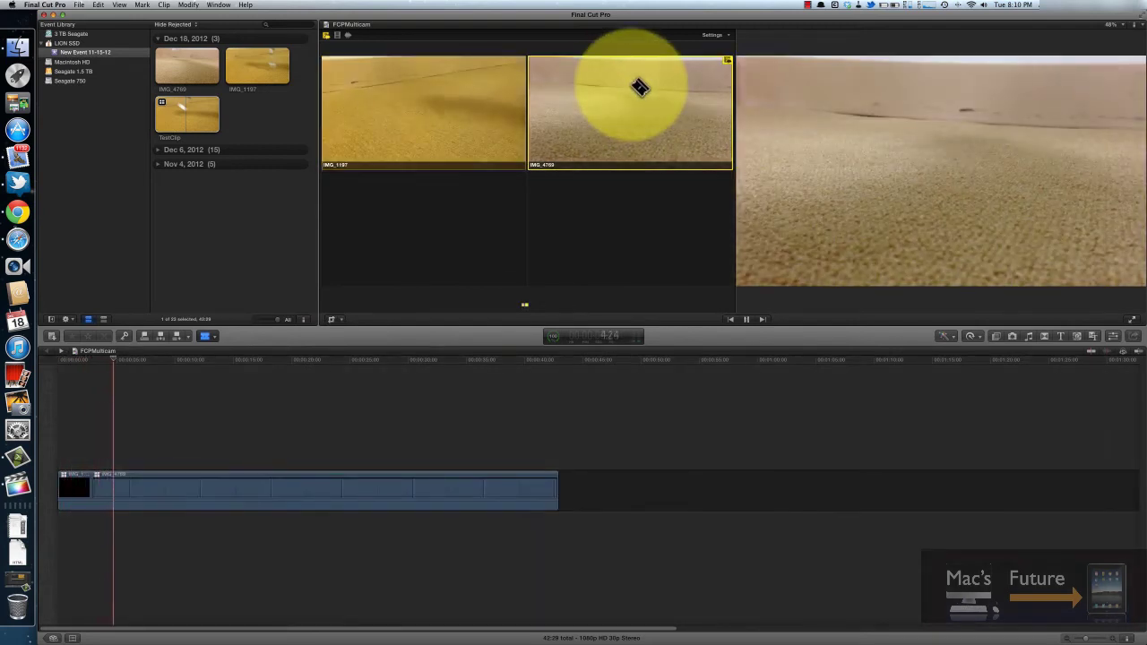
left_click(475, 101)
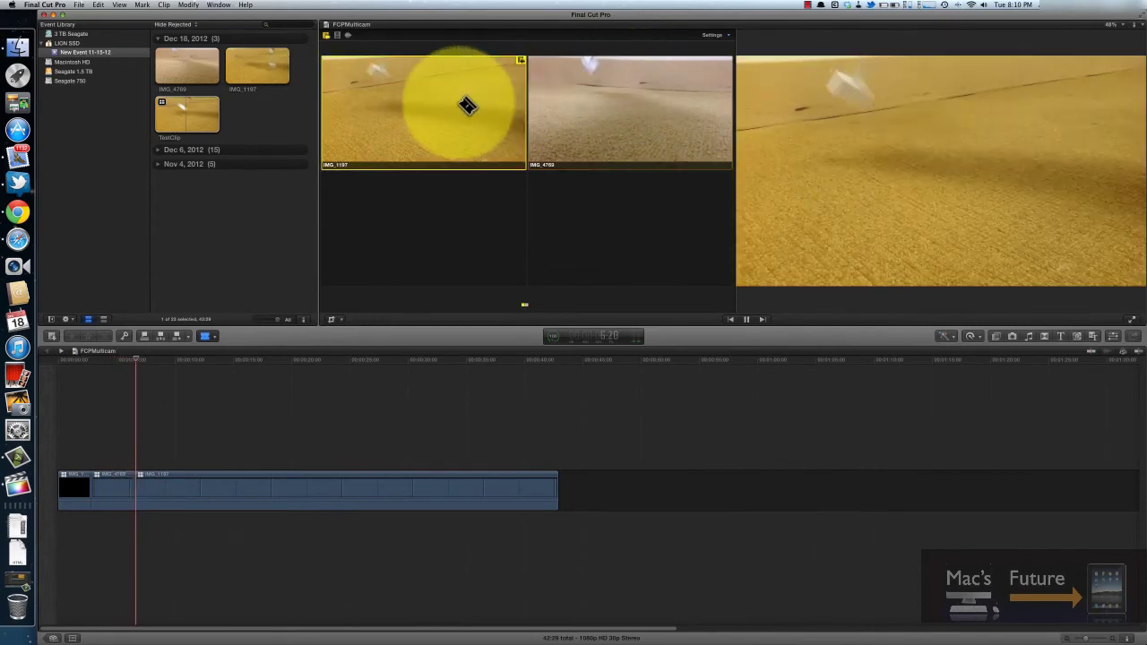
left_click(581, 98)
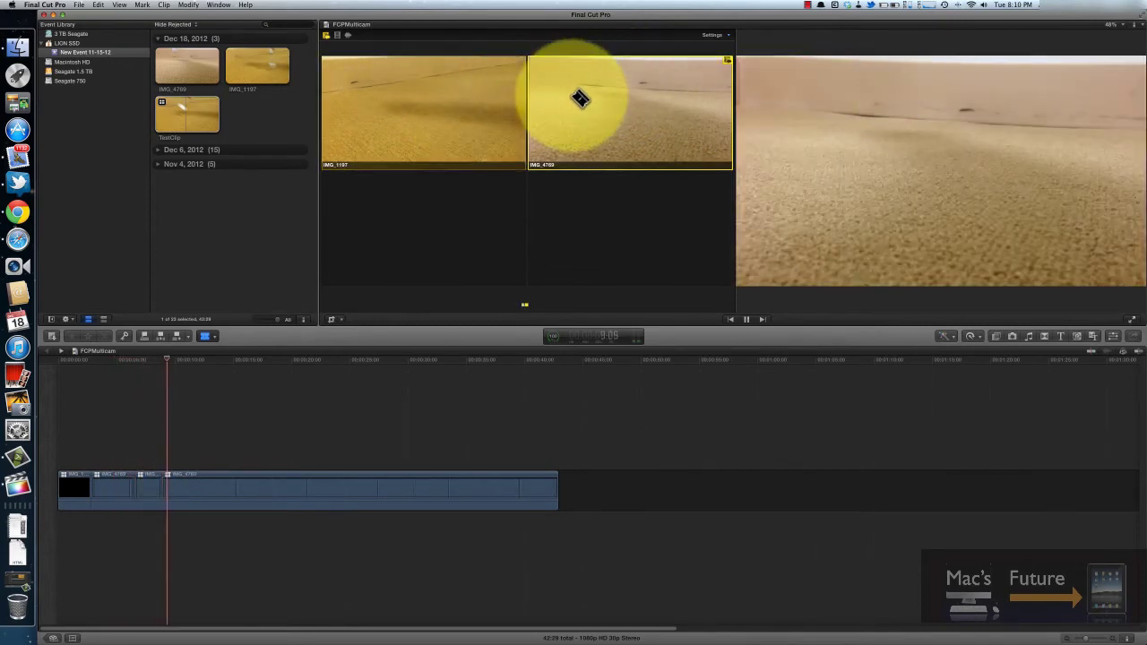
left_click(473, 98)
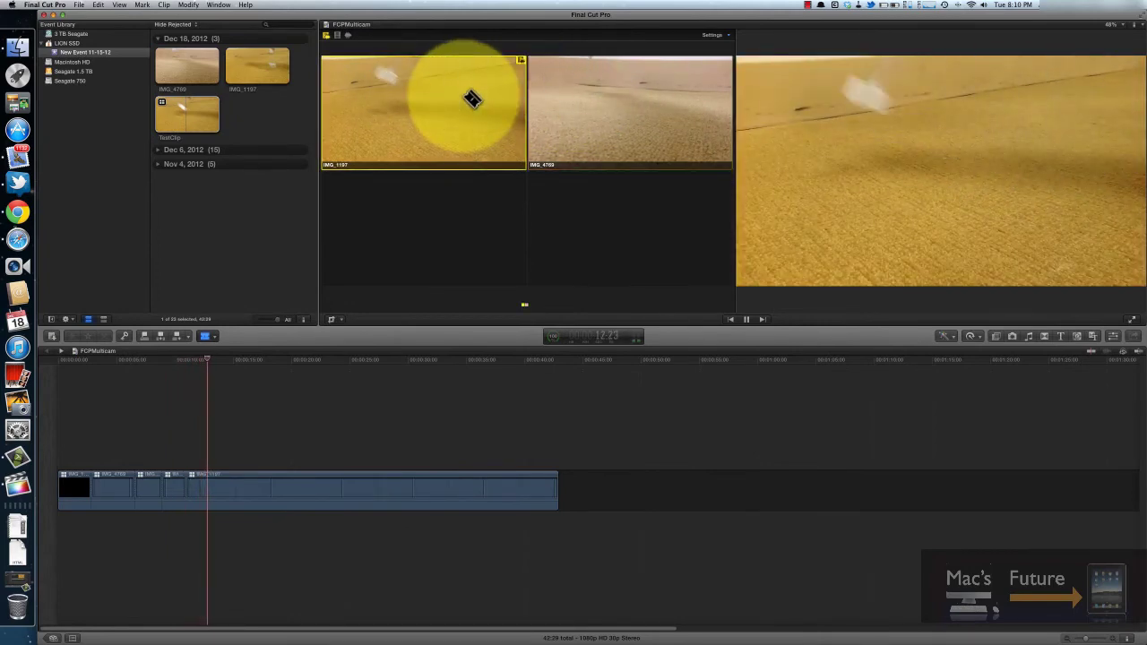
left_click(594, 100)
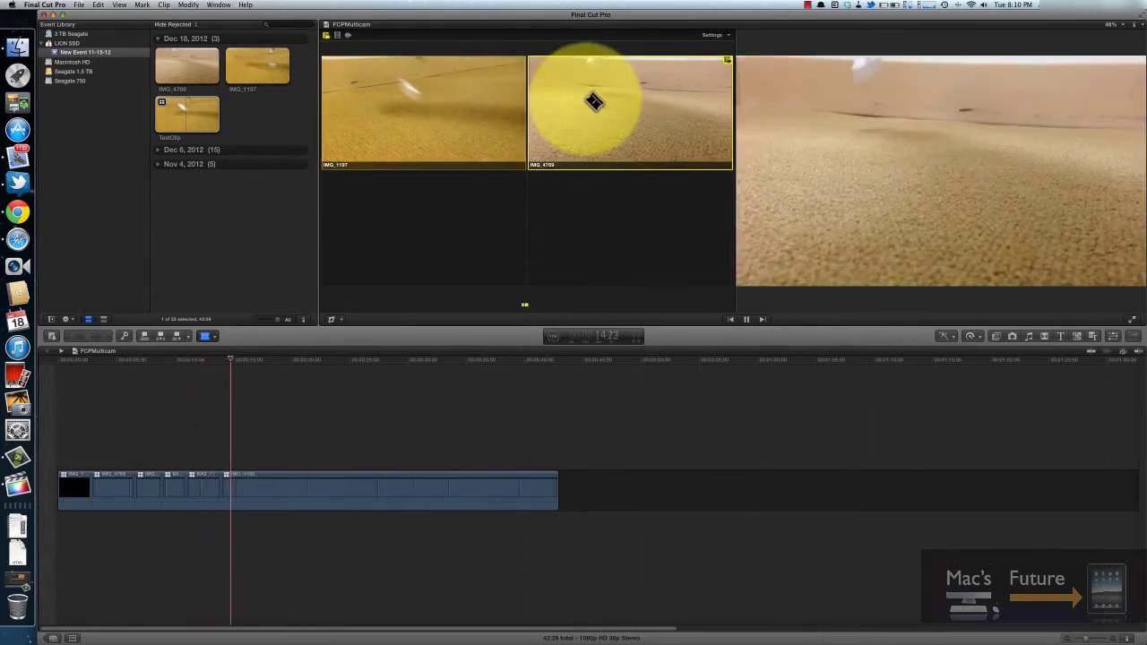
left_click(463, 113)
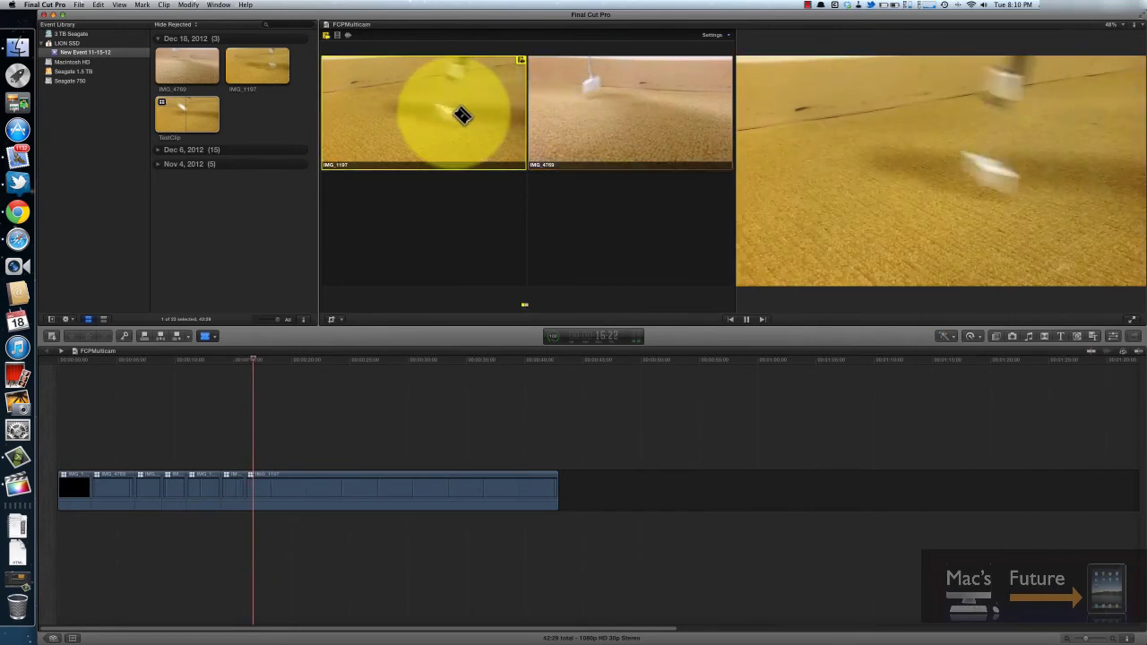
Step: Keep alternating cuts between IMG_4769 and IMG_1197, finishing on IMG_1197
left_click(598, 108)
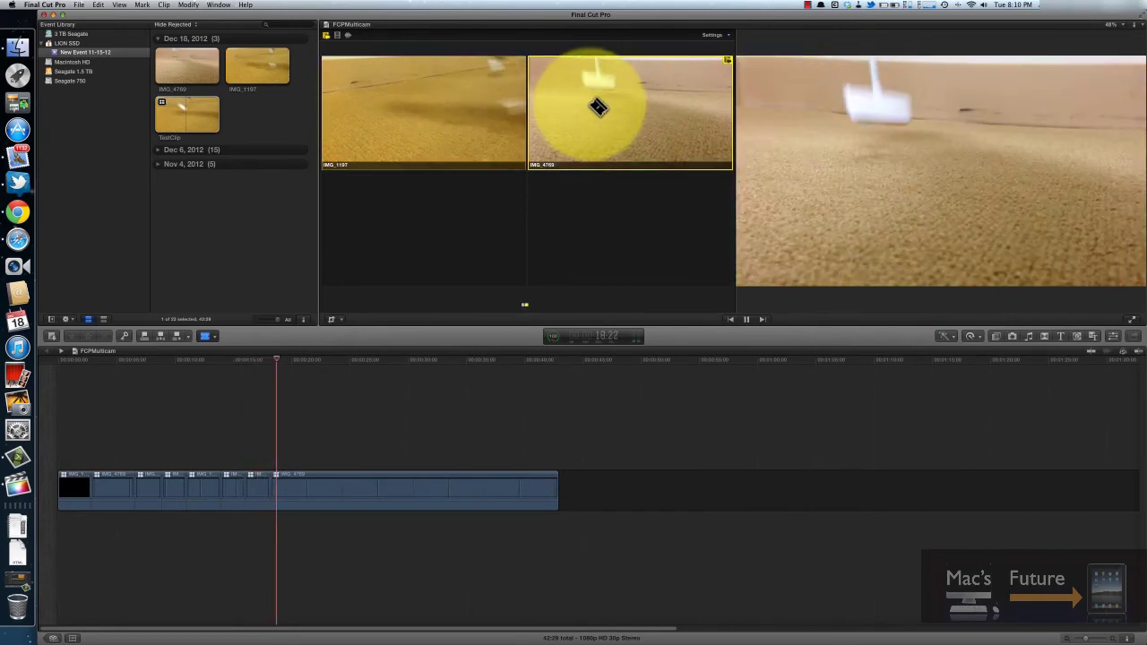
left_click(495, 104)
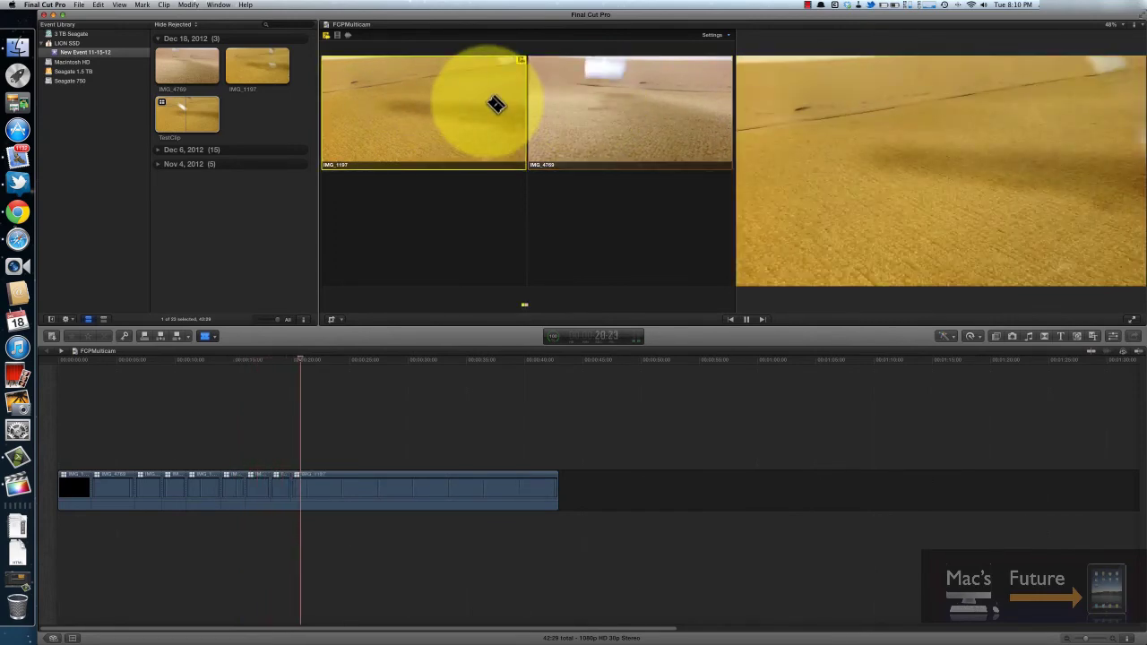
left_click(596, 102)
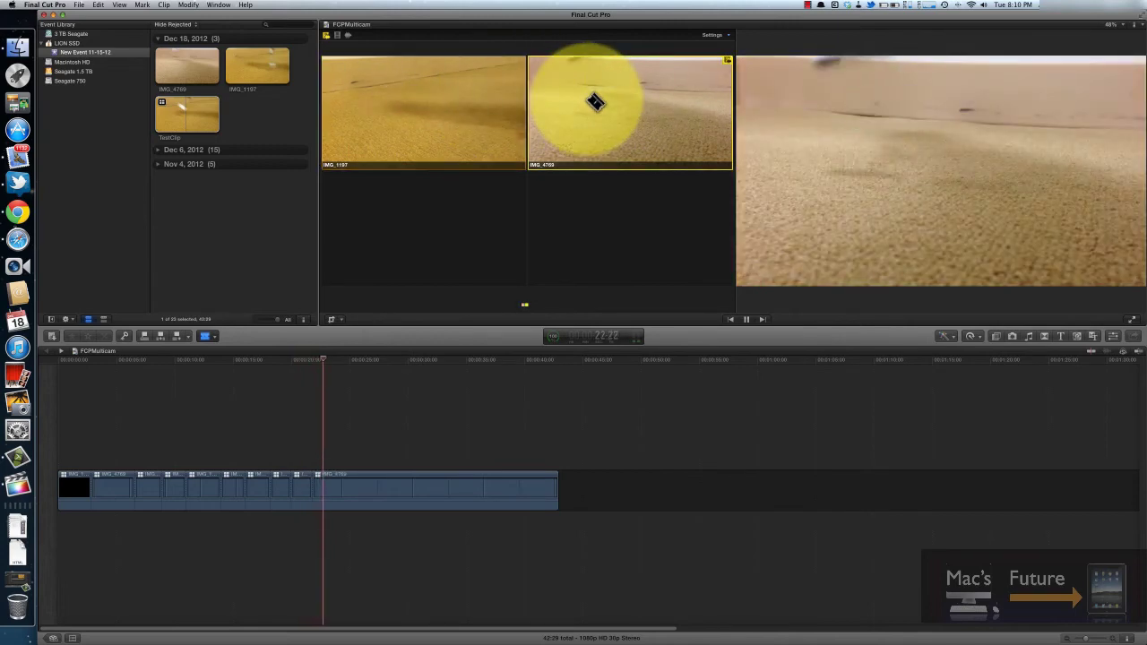
left_click(472, 108)
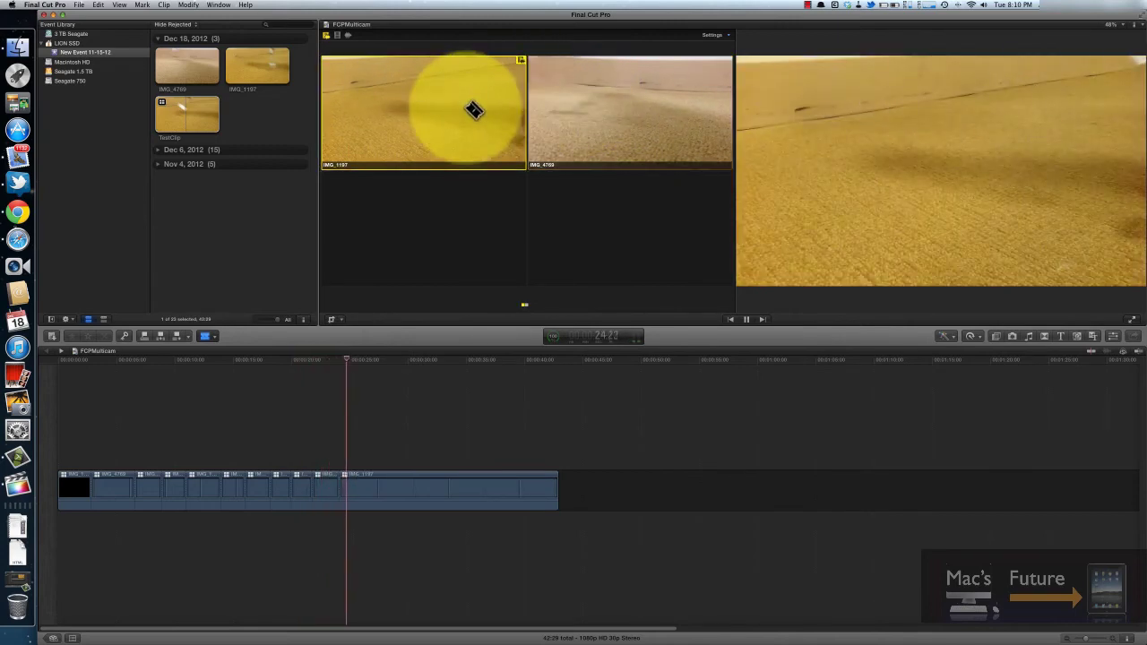
left_click(615, 105)
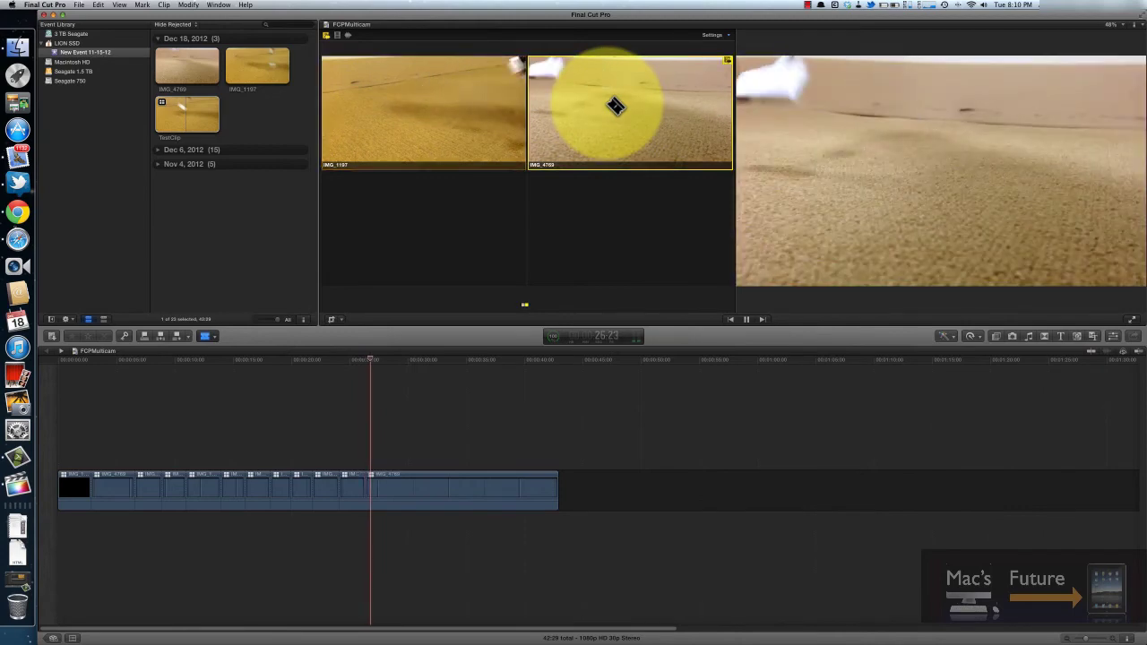
left_click(474, 100)
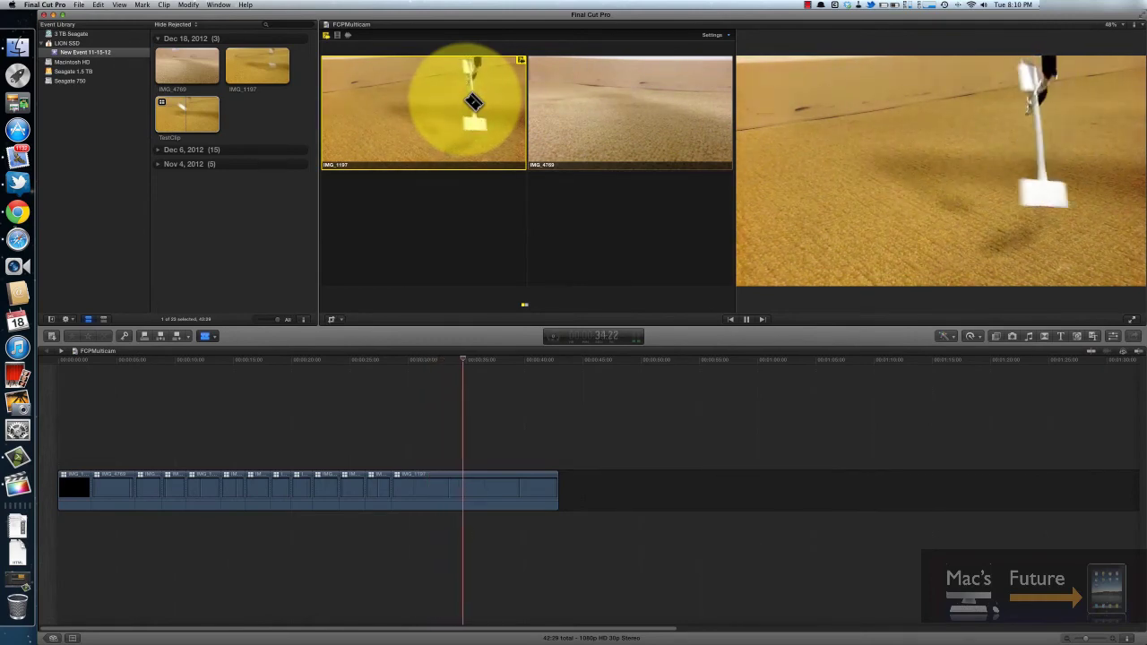
left_click(596, 100)
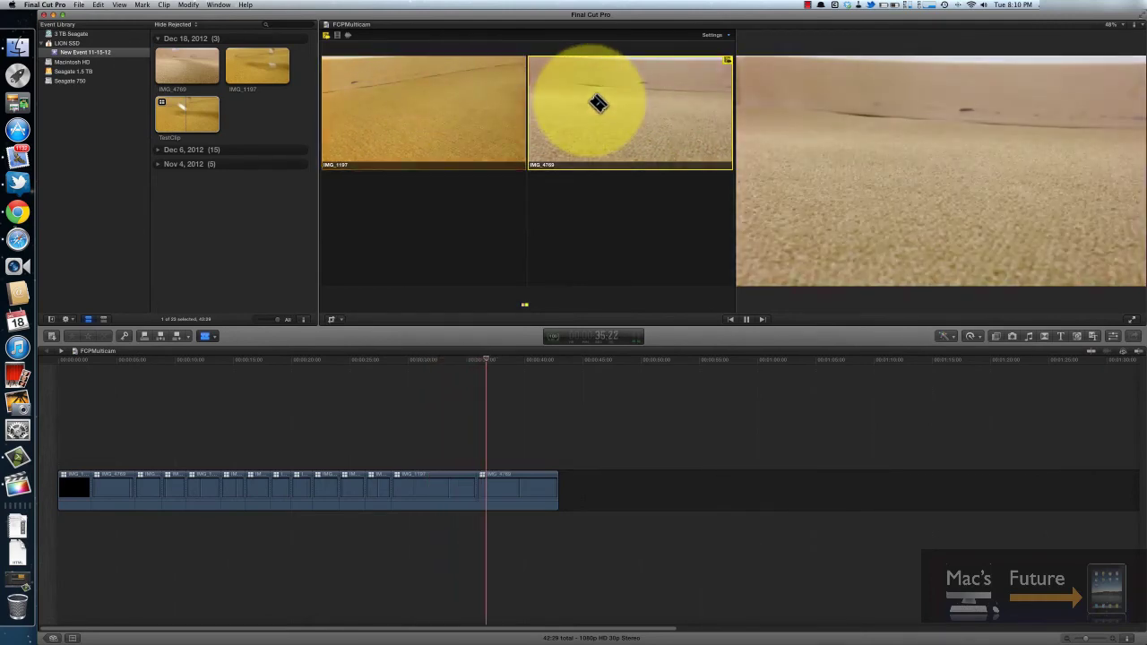
left_click(472, 111)
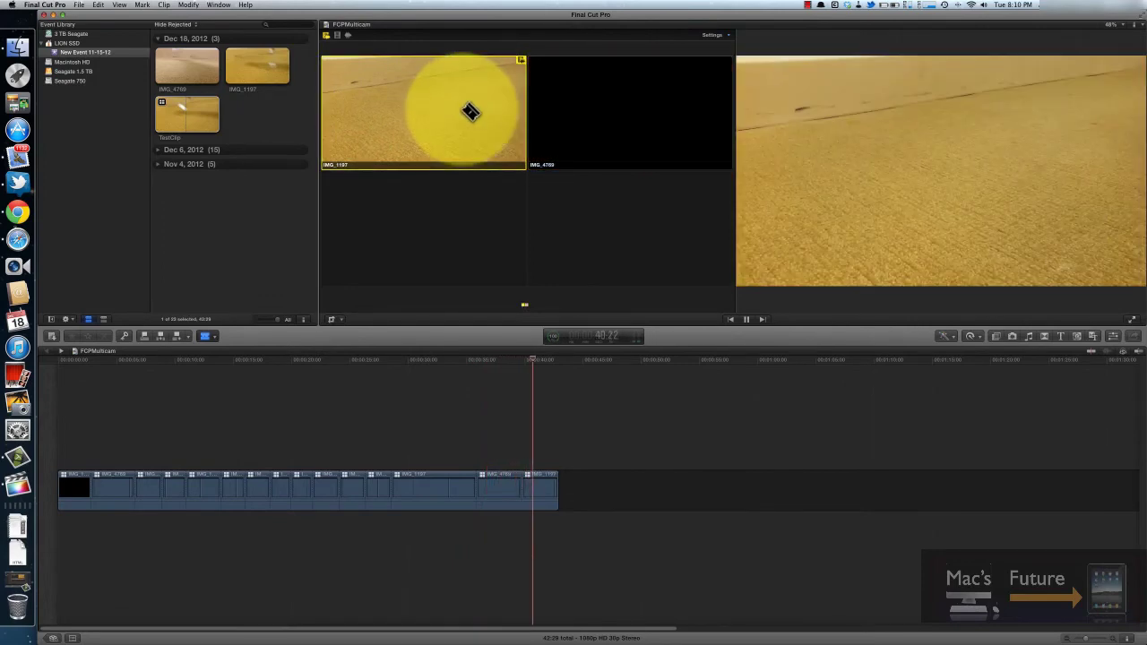
Step: Stop playback, switch back to the Select tool, and replay the cuts from the start
key("space")
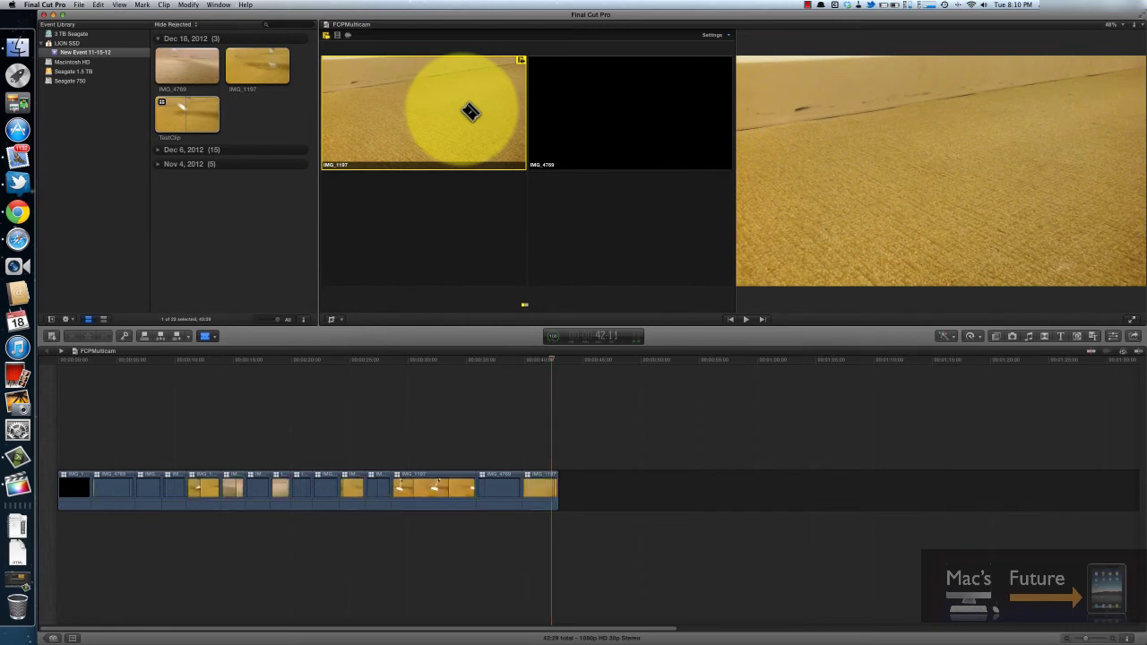
left_click(210, 338)
left_click(220, 351)
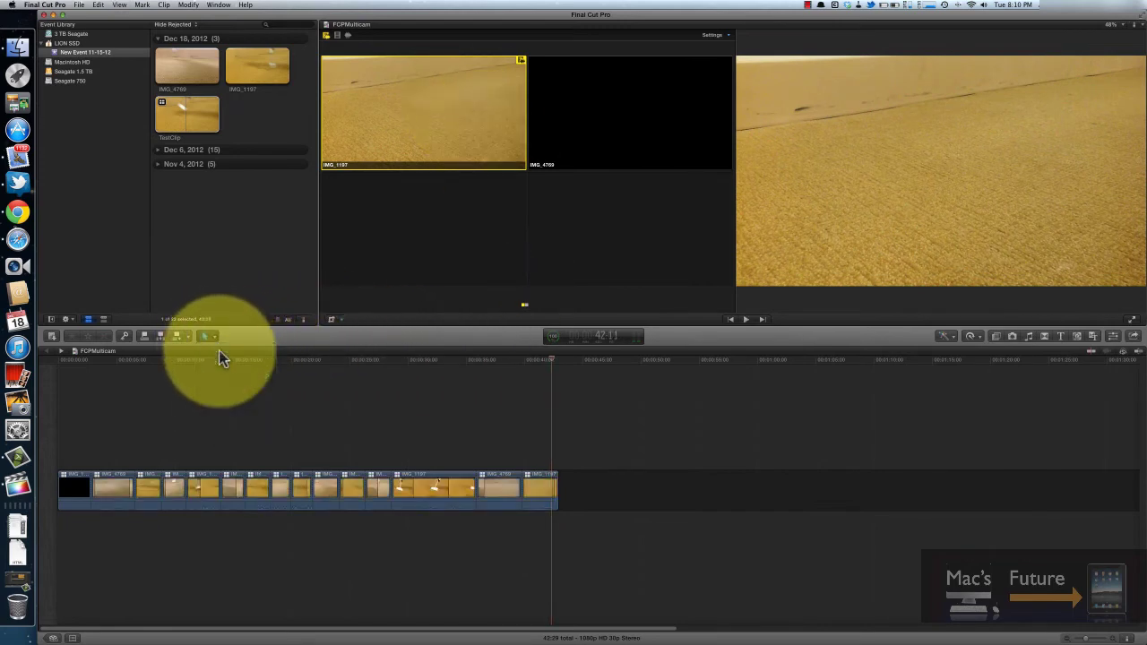
left_click_drag(551, 357, 62, 382)
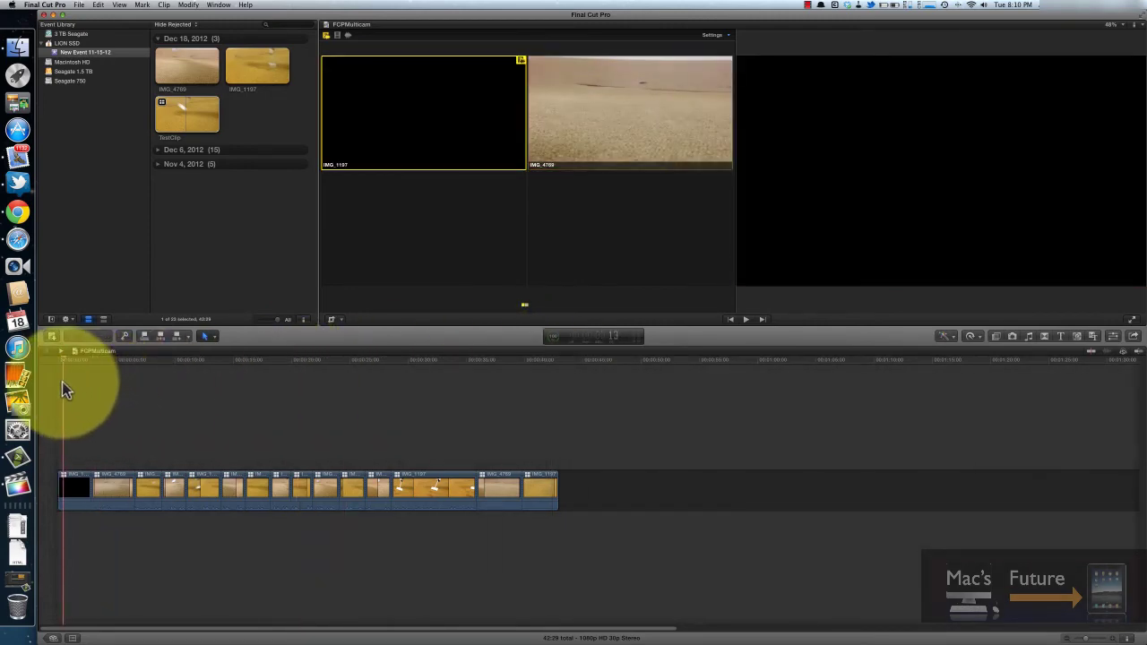
key("space")
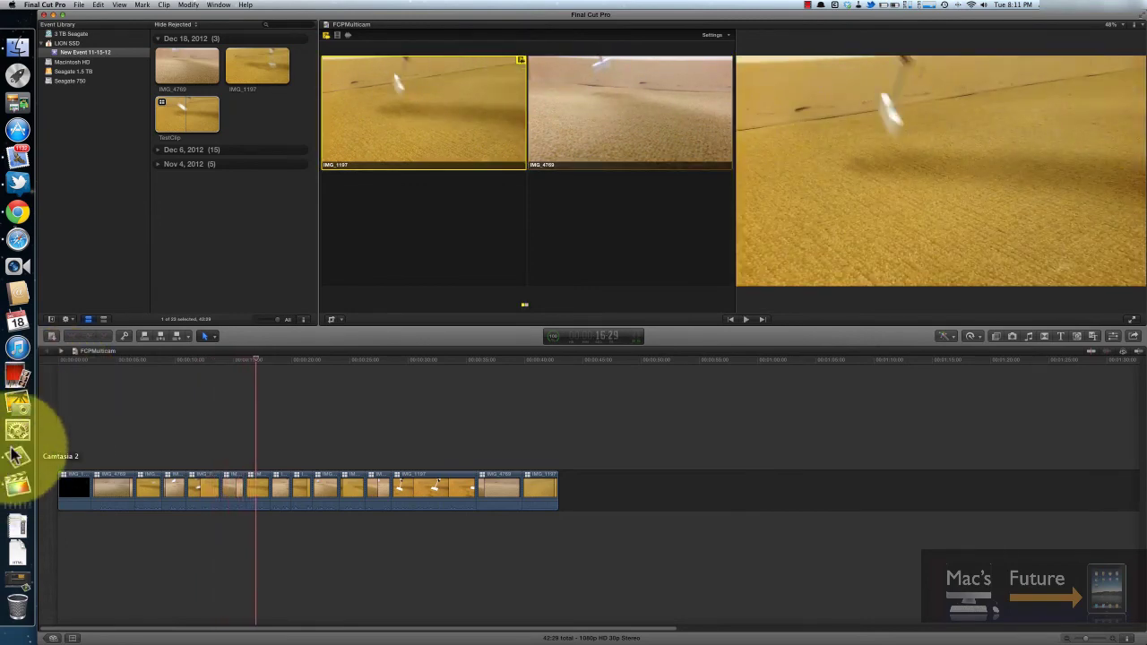
Step: Set the third short segment's active video angle to IMG_4769
left_click(143, 481)
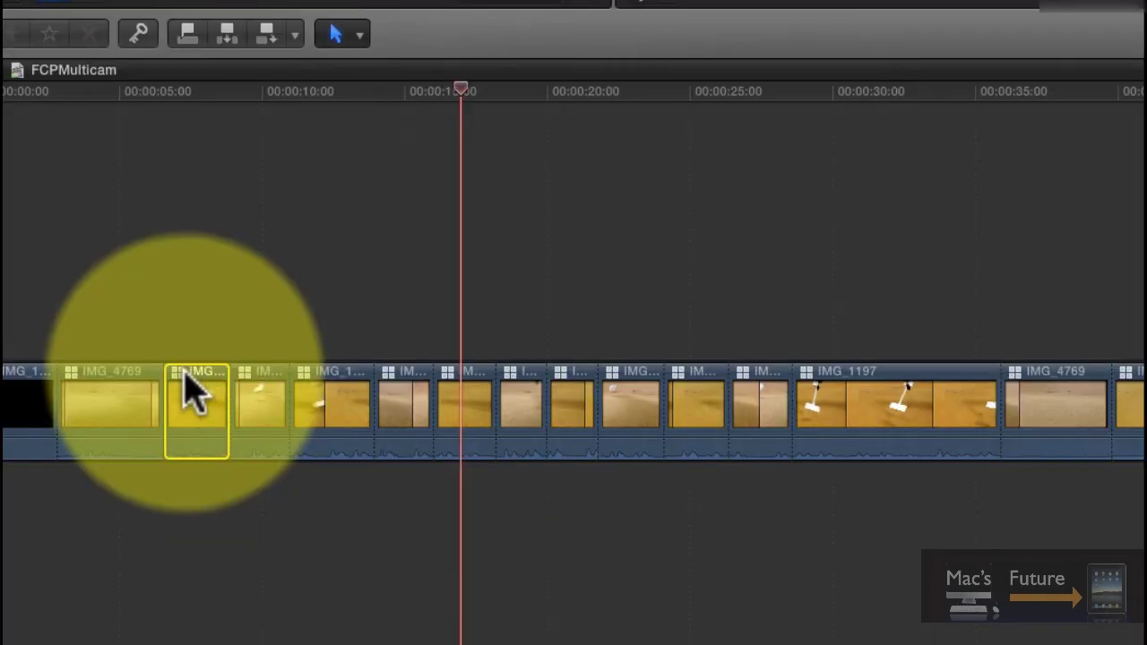
right_click(191, 393)
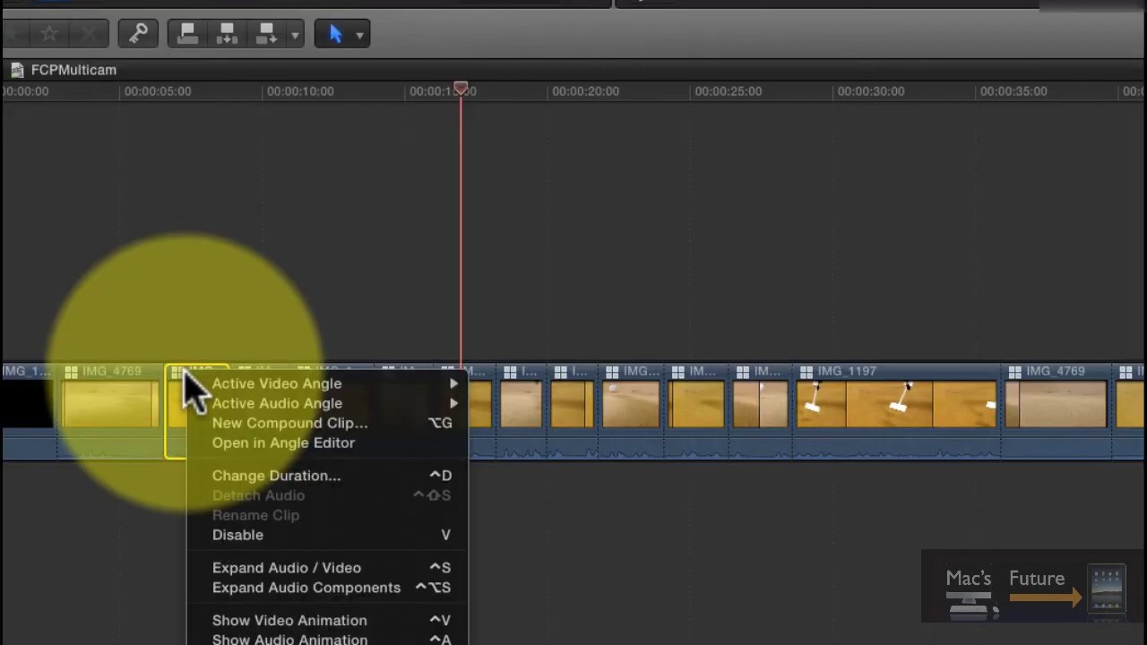
mouse_move(202, 384)
mouse_move(221, 400)
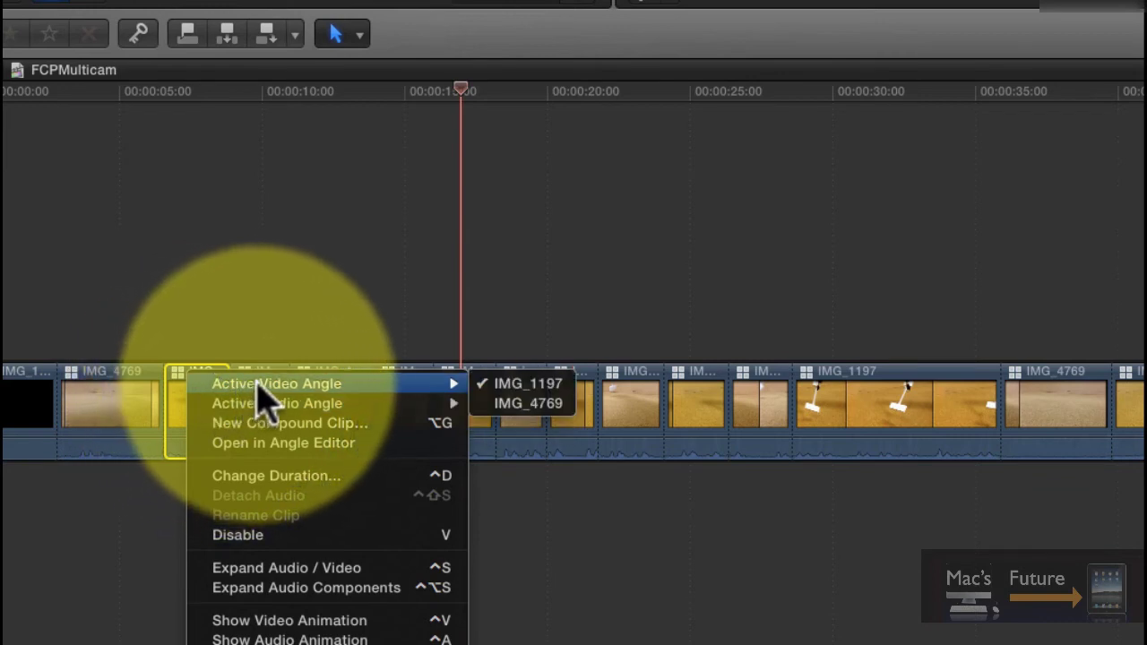
left_click(507, 403)
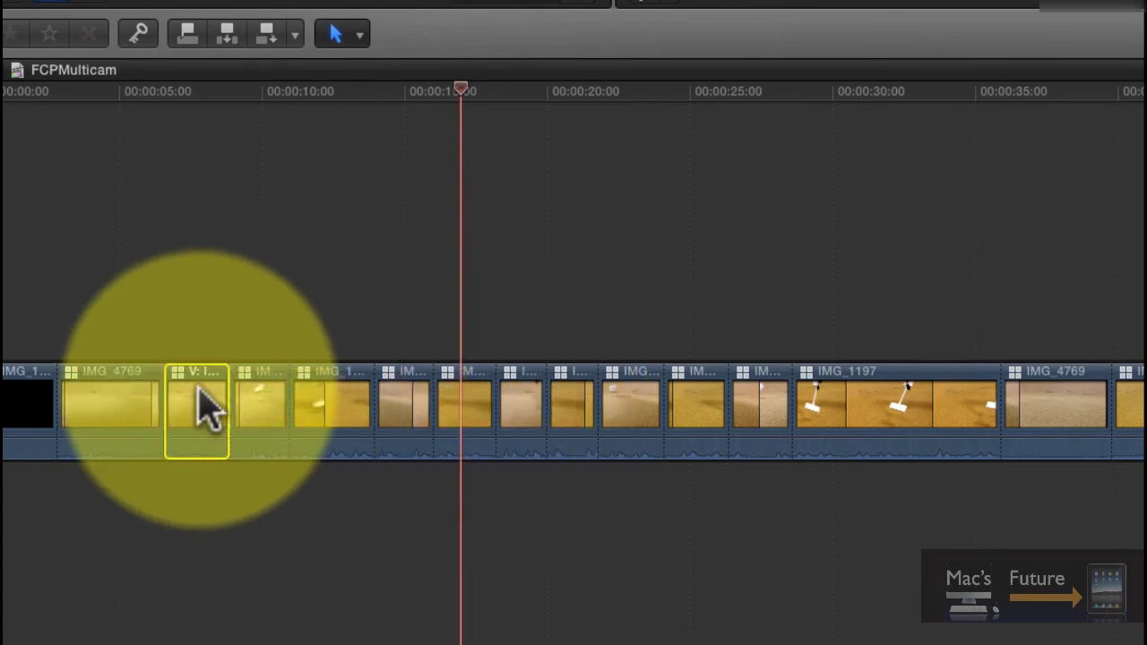
Step: Reselect the segment's video angle and check its audio angle, leaving audio unchanged
right_click(206, 411)
mouse_move(332, 403)
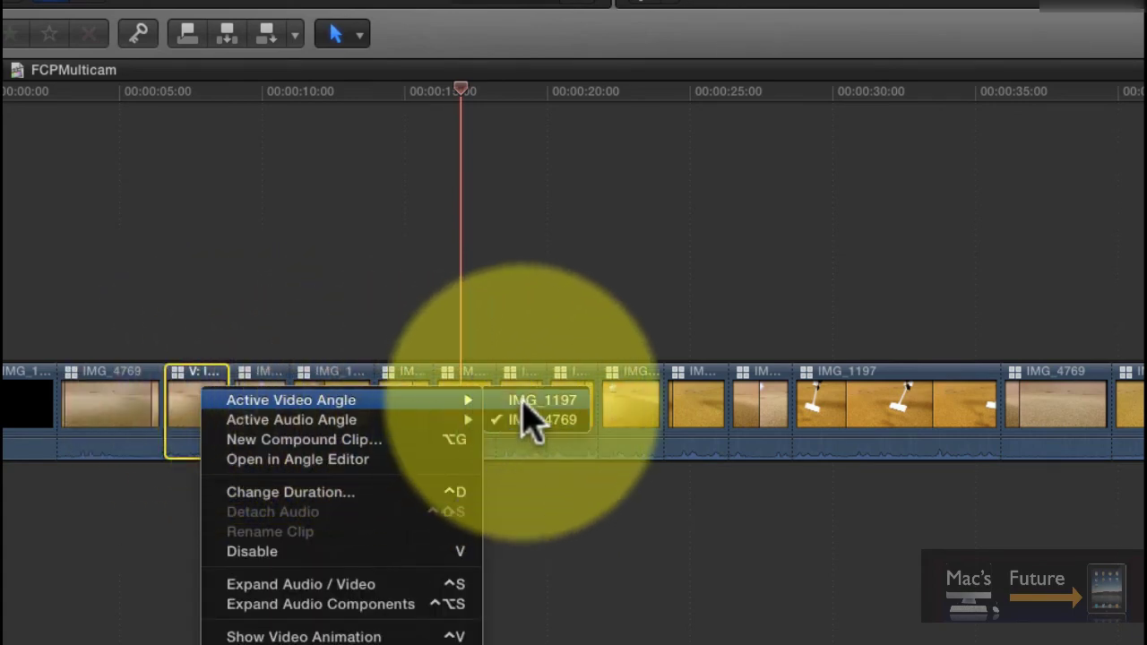
left_click(529, 419)
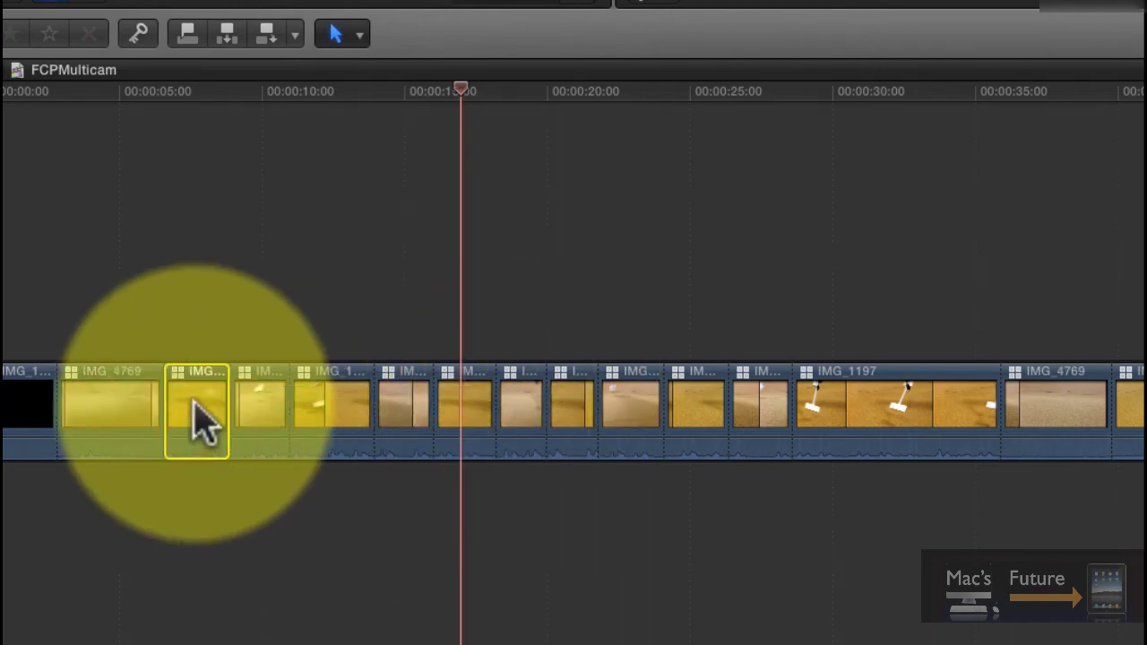
right_click(198, 403)
mouse_move(227, 418)
mouse_move(236, 437)
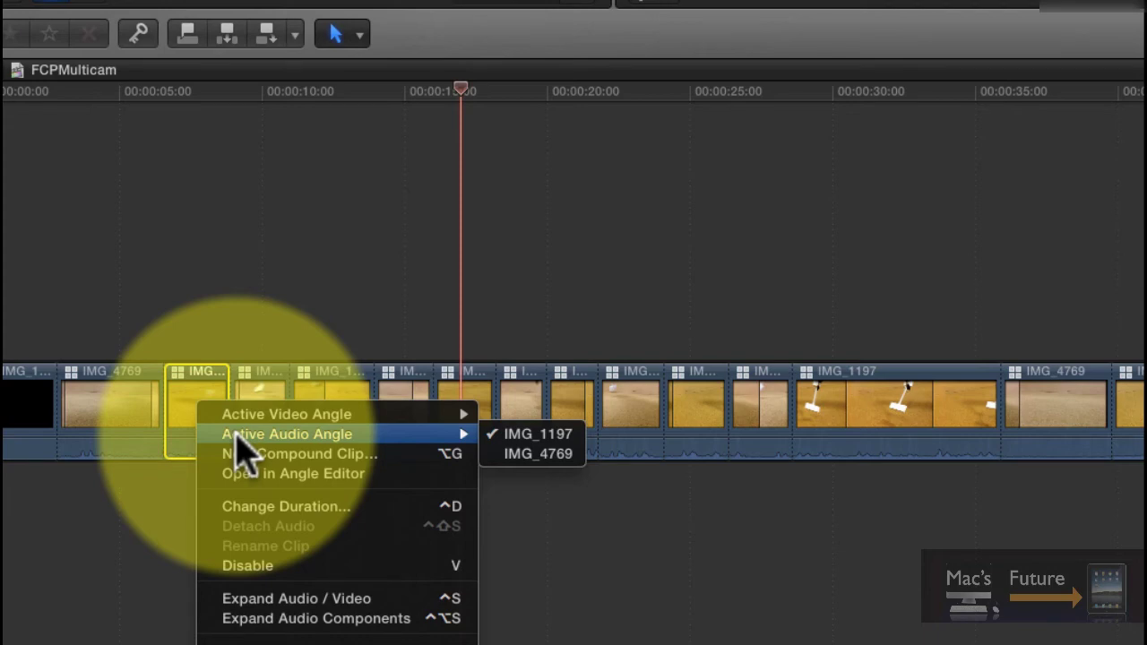
left_click(256, 300)
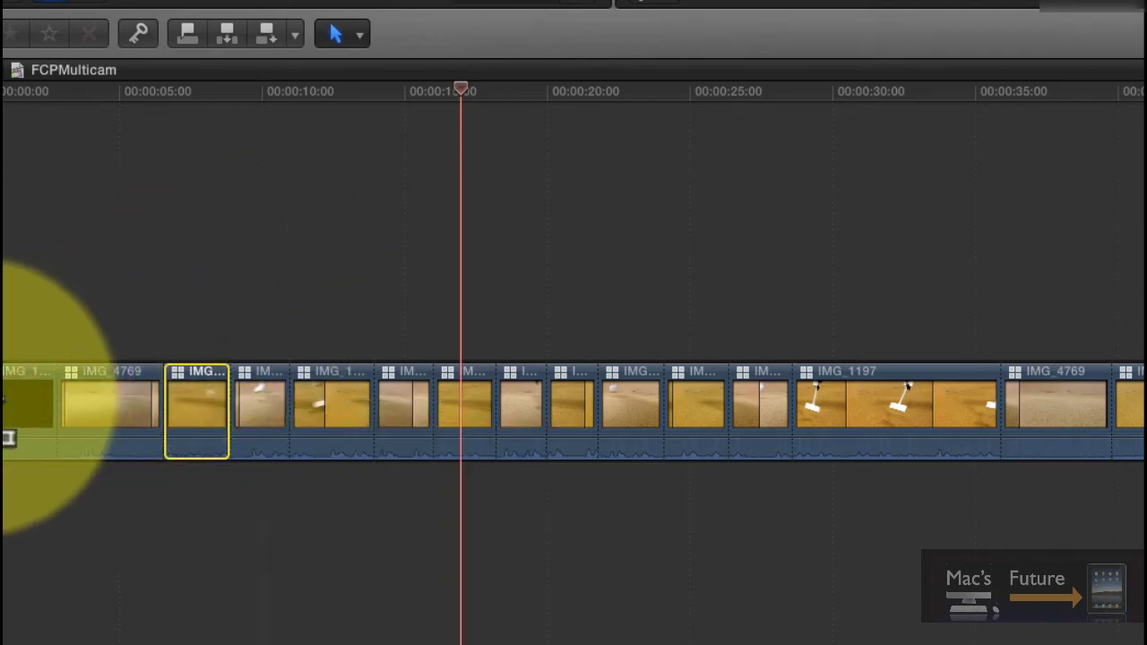
Step: Ripple-trim the black lead-in off the first clip and set the segments' active audio angle
left_click_drag(4, 403, 56, 402)
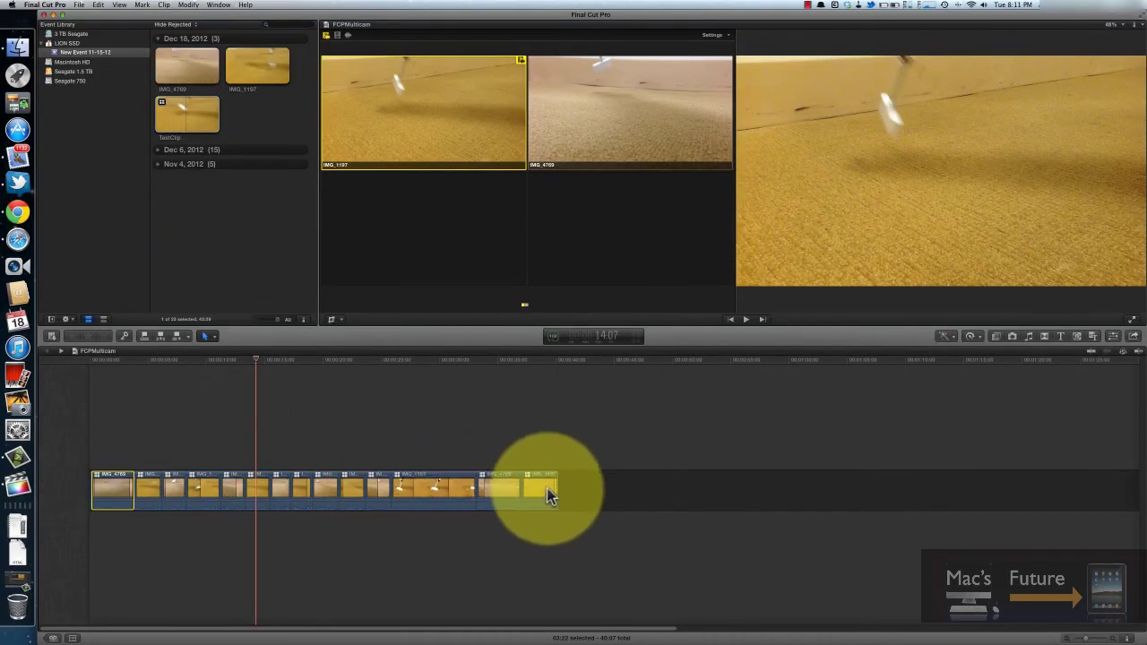
right_click(379, 488)
mouse_move(433, 505)
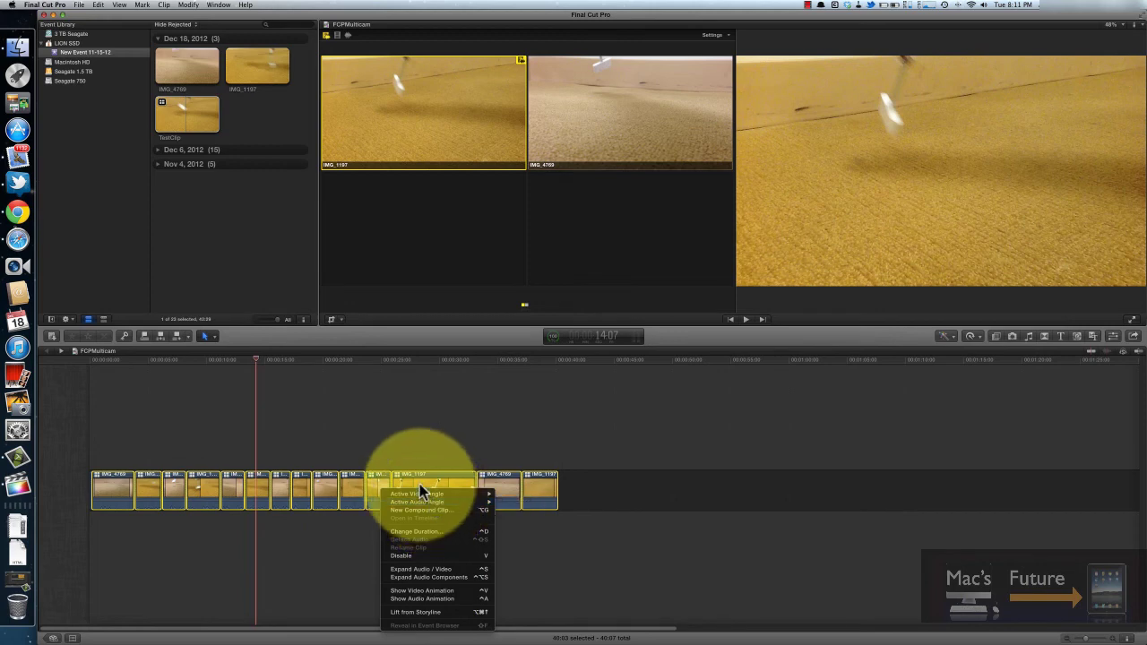
left_click(413, 457)
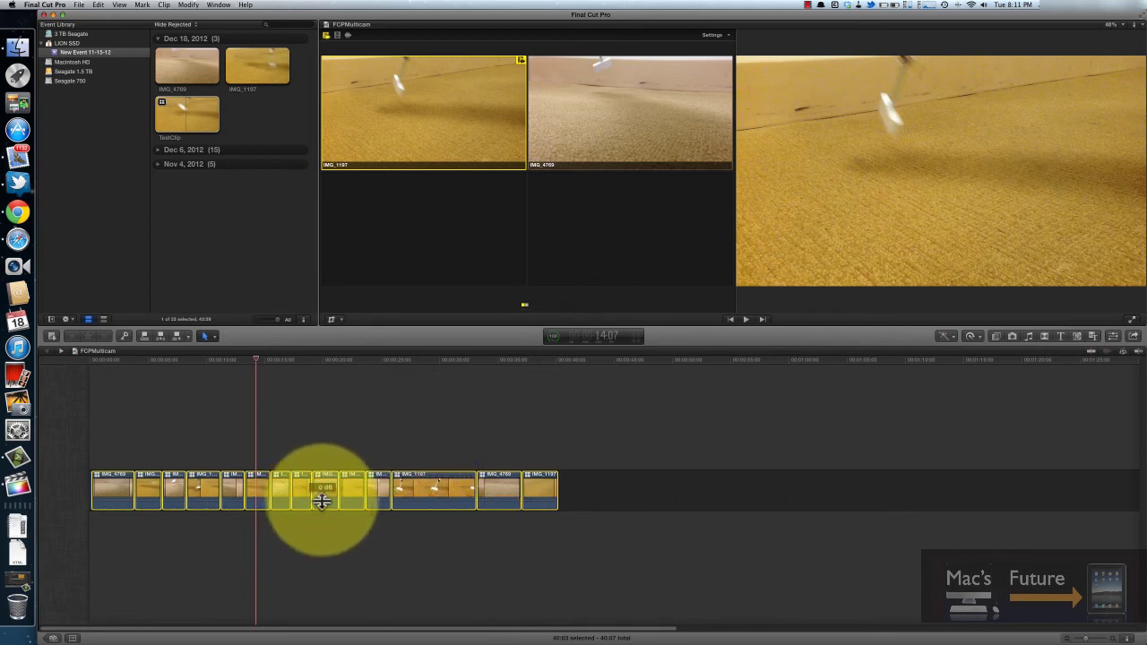
Step: Play the trimmed multicam edit from the timeline start
left_click(322, 500)
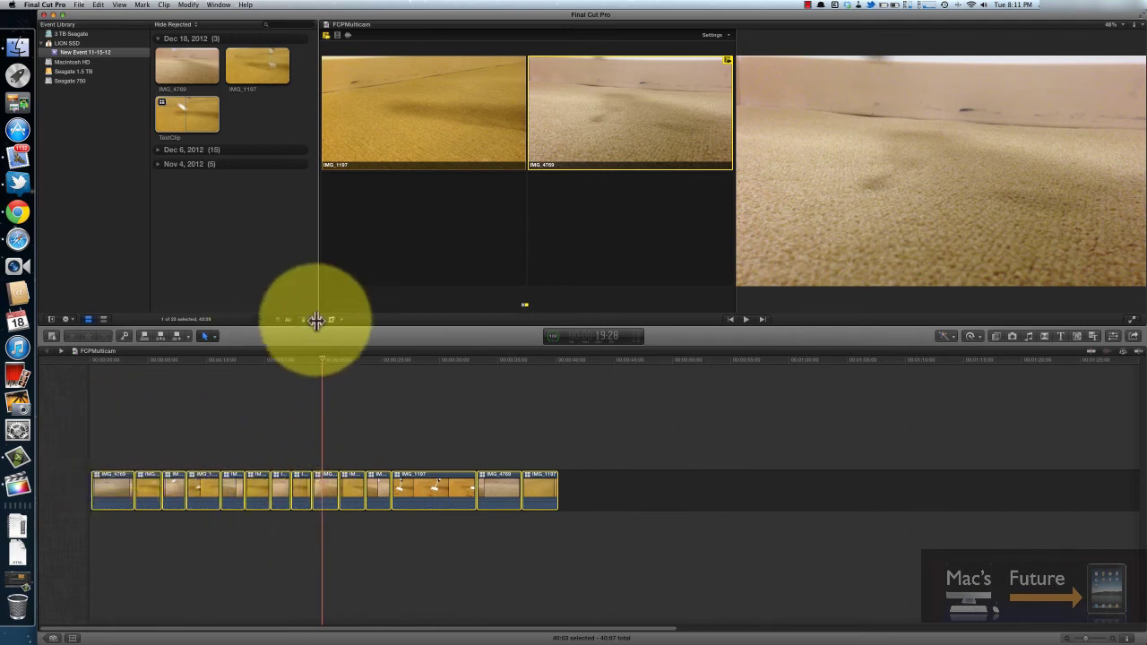
left_click_drag(320, 356, 93, 367)
key("space")
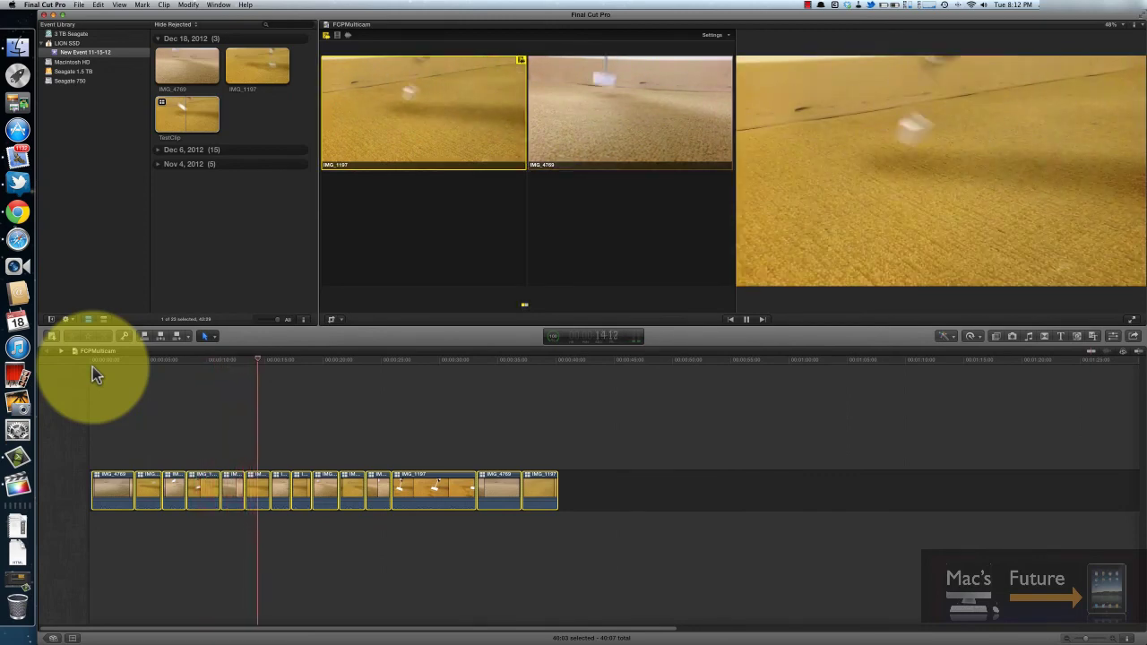
Step: Roll the angle cut near 00:00:20 earlier by 1 second 8 frames (-01:08), leaving the playhead near 9 seconds
key("2")
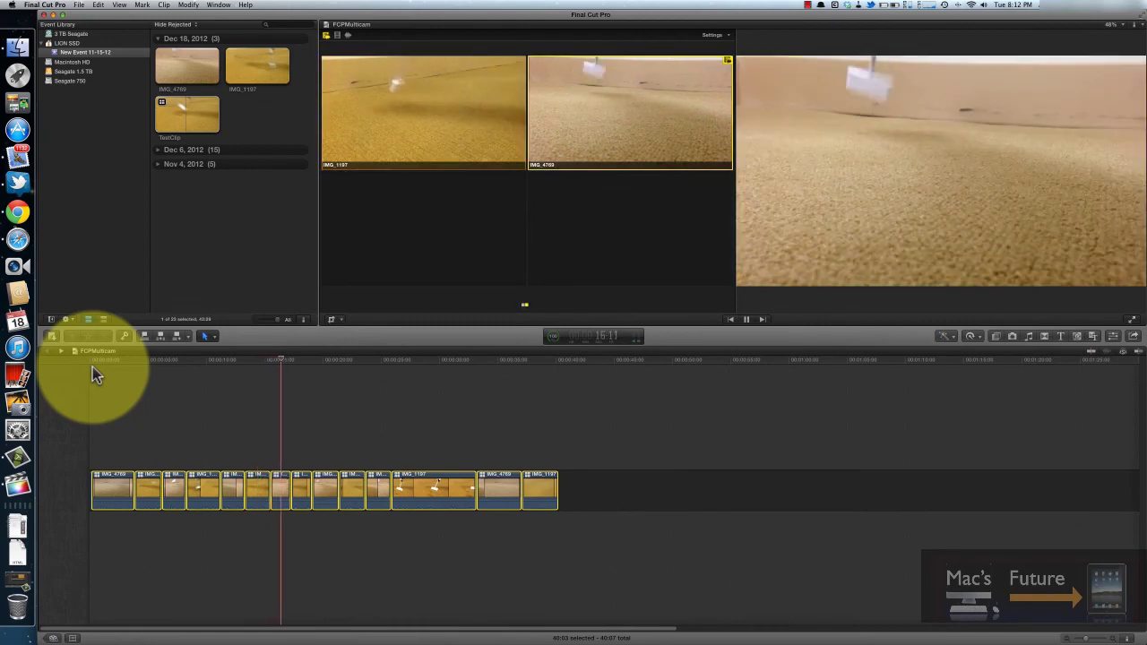
key("1")
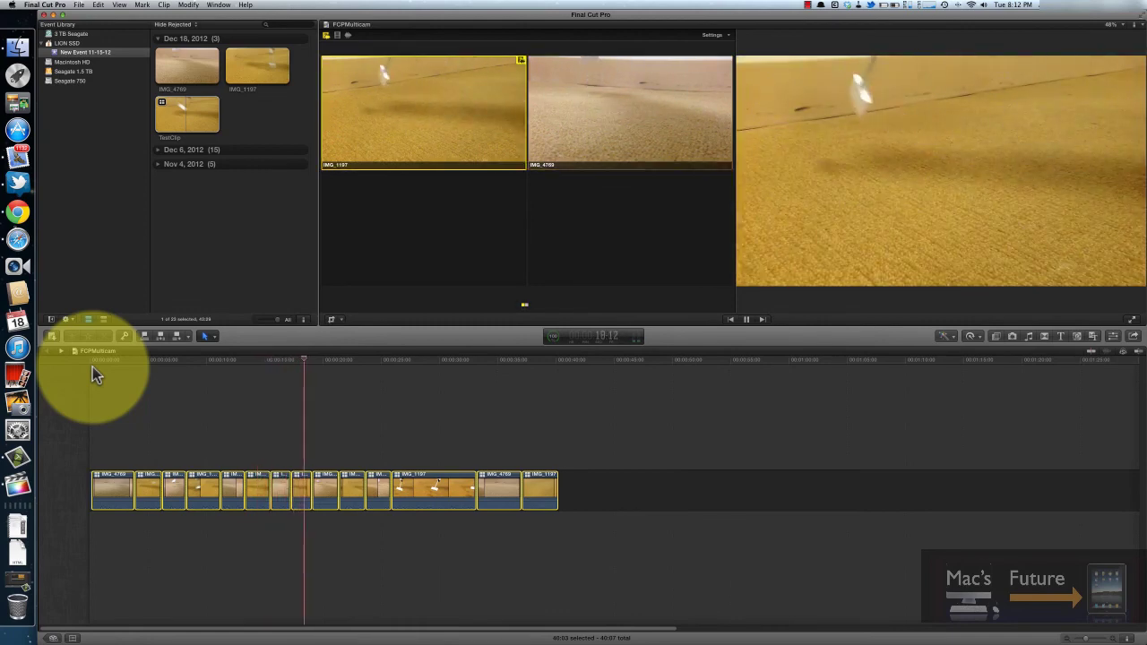
key("2")
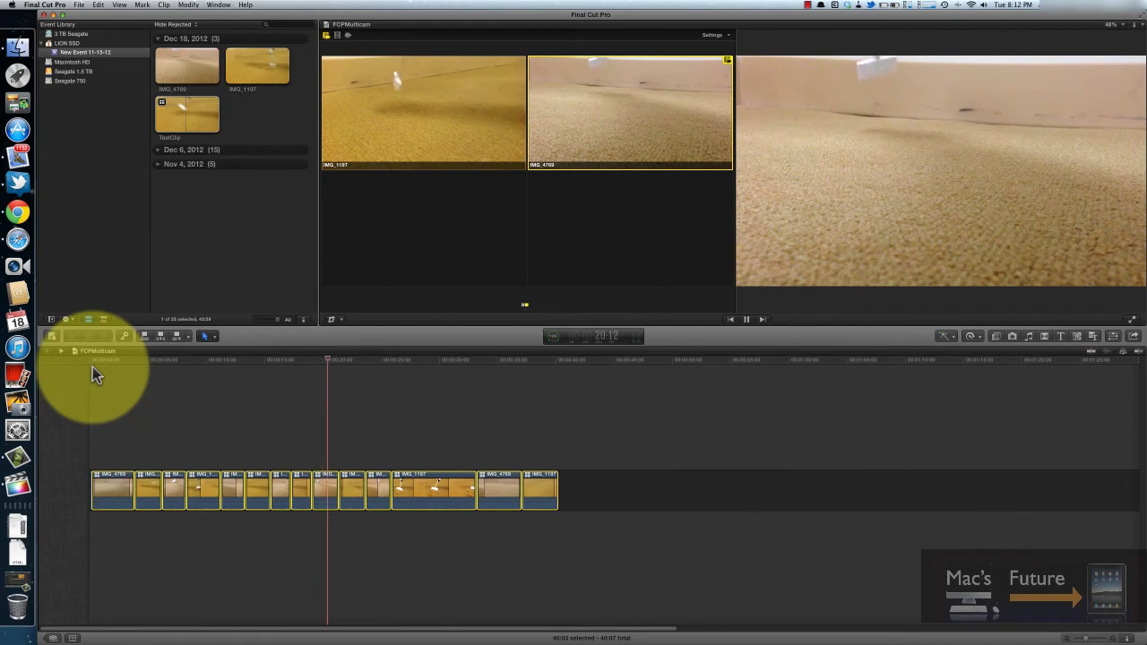
key("1")
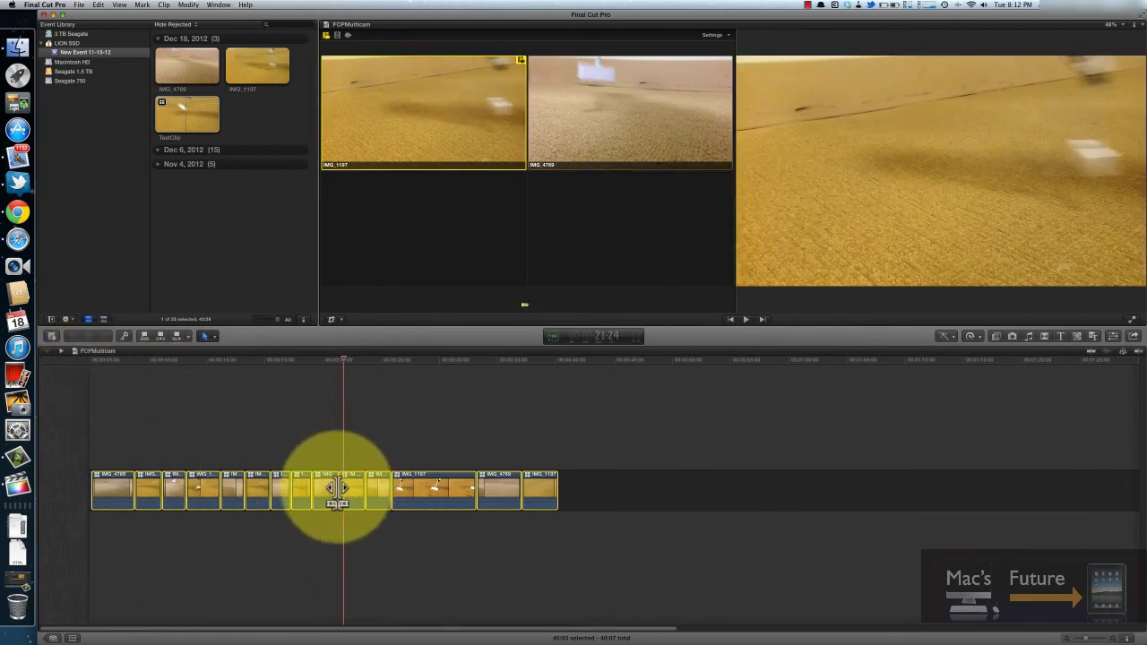
mouse_move(341, 488)
left_mouse_down()
mouse_move(367, 484)
mouse_move(322, 486)
mouse_move(342, 486)
left_mouse_up()
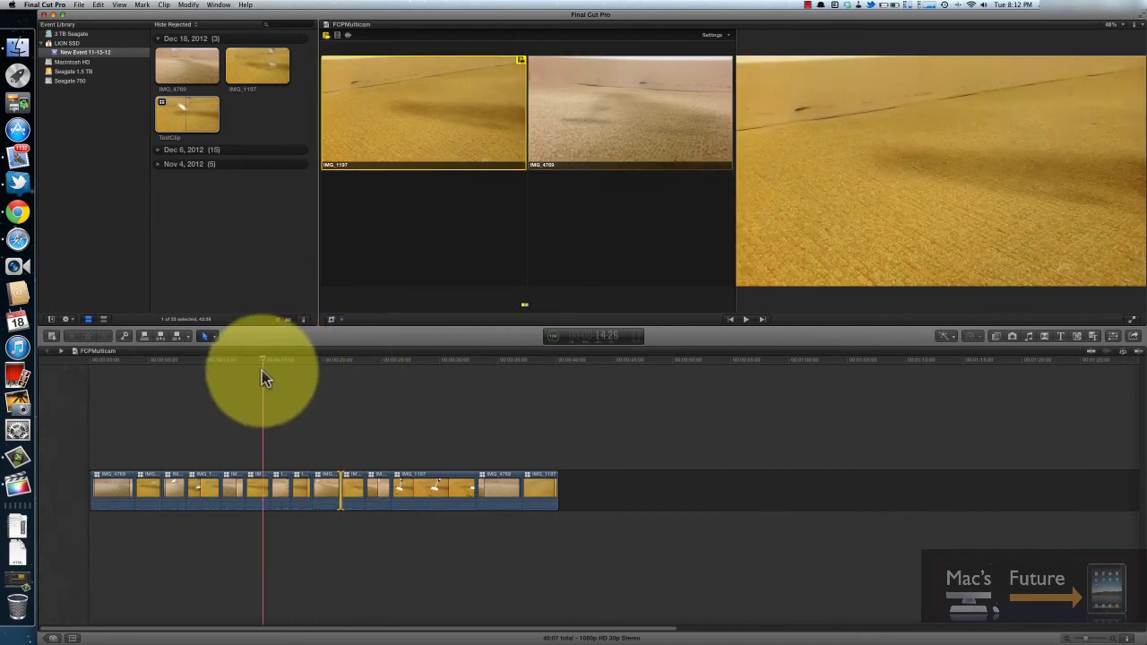
left_click(199, 376)
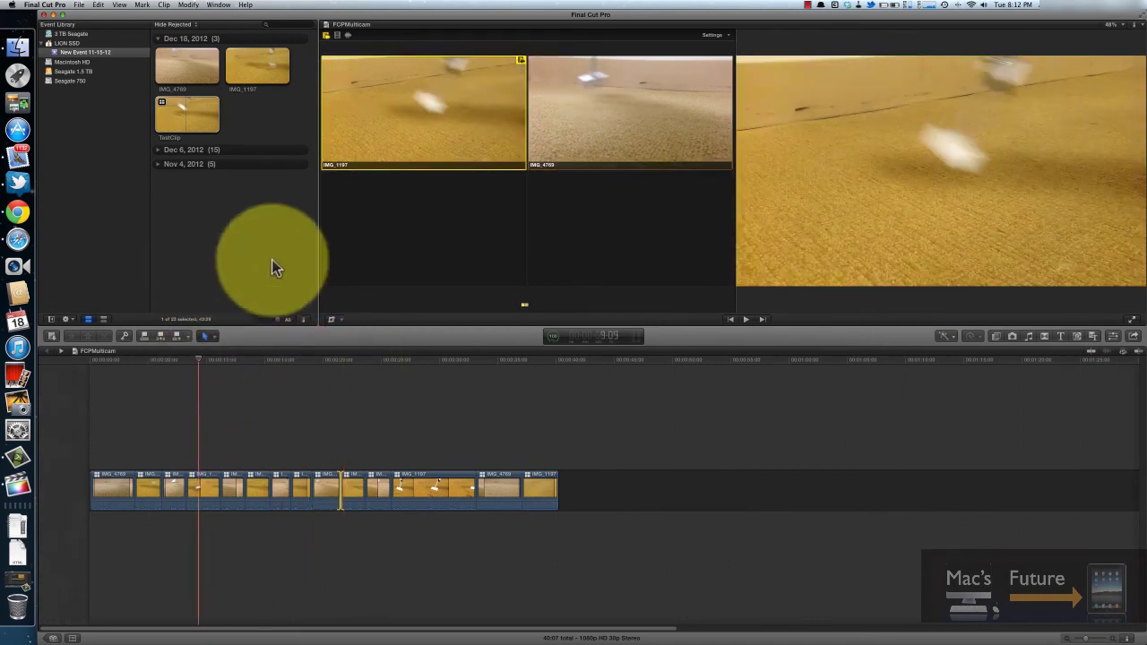